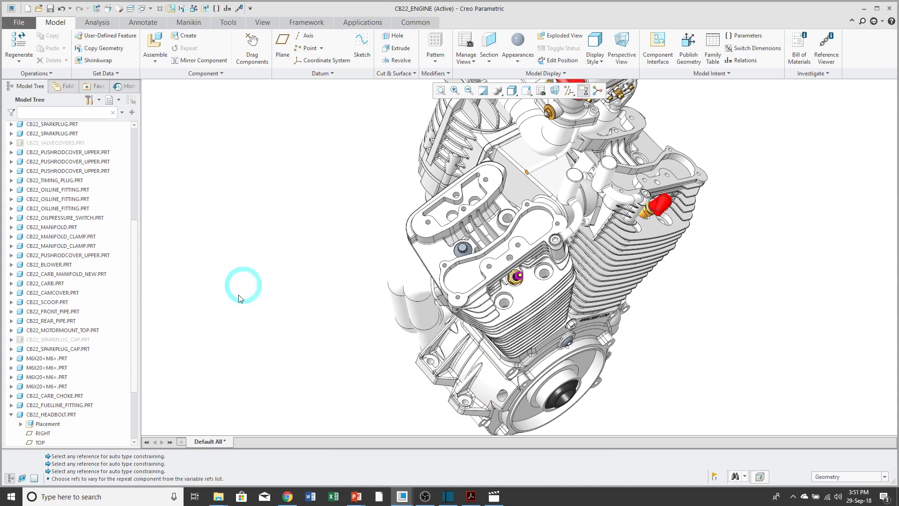
Step: Start a Repeat of CB22_HEADBOLT.PRT from its Model Tree context menu
{"action": "right_click", "coordinate": [59, 416]}
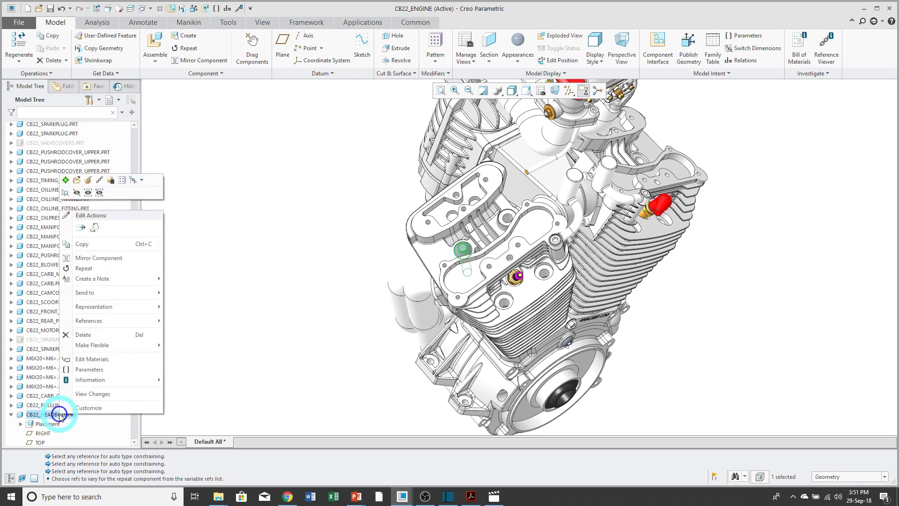
{"action": "left_click", "coordinate": [87, 271]}
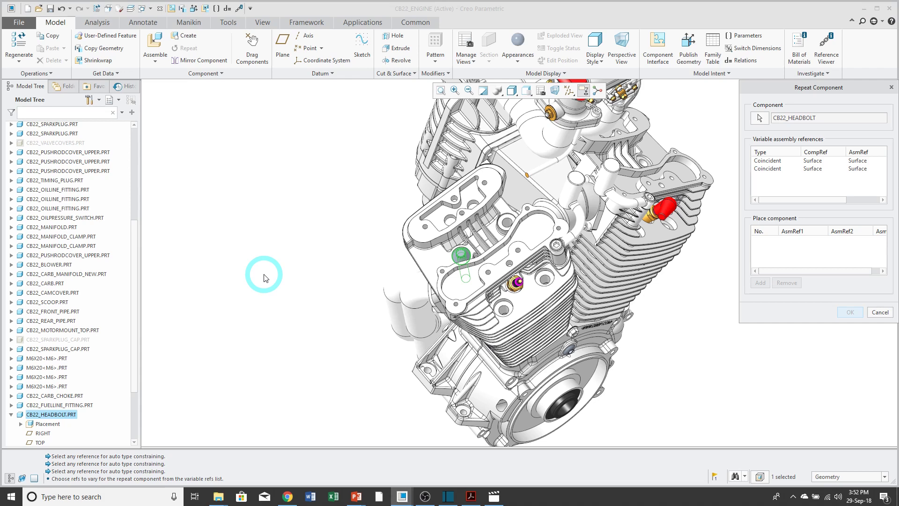
Step: Repeat the head bolt from its second Coincident constraint into another cylinder-head bolt hole
{"action": "left_click", "coordinate": [883, 312]}
{"action": "left_click", "coordinate": [20, 424]}
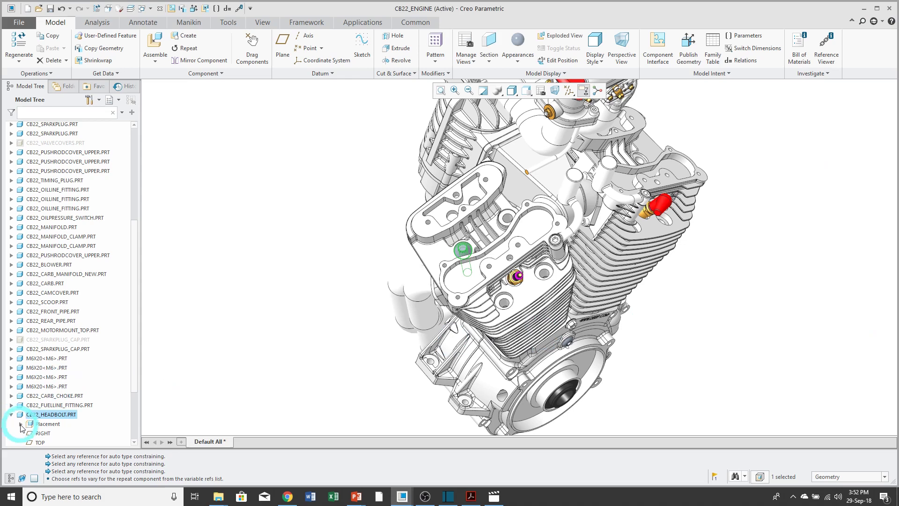
{"action": "scroll", "coordinate": [22, 403], "scroll_direction": "down", "scroll_amount": 3}
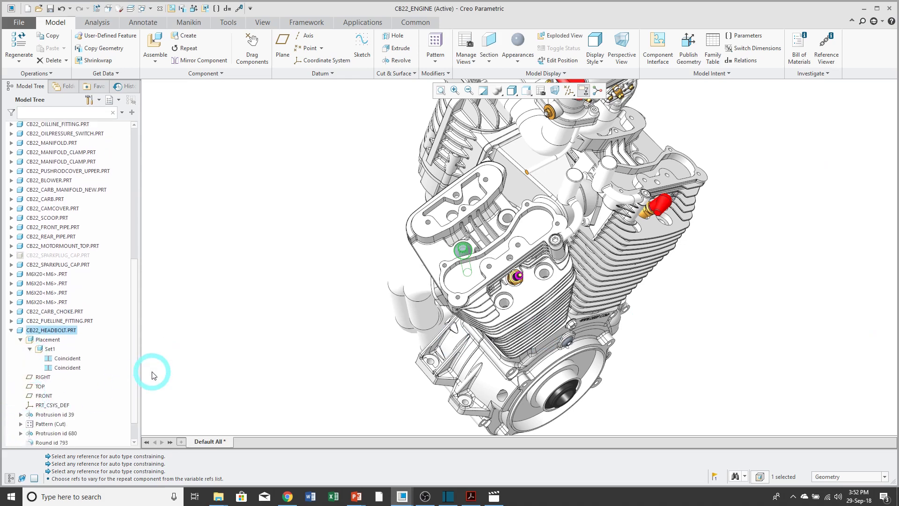
{"action": "left_click", "coordinate": [68, 368]}
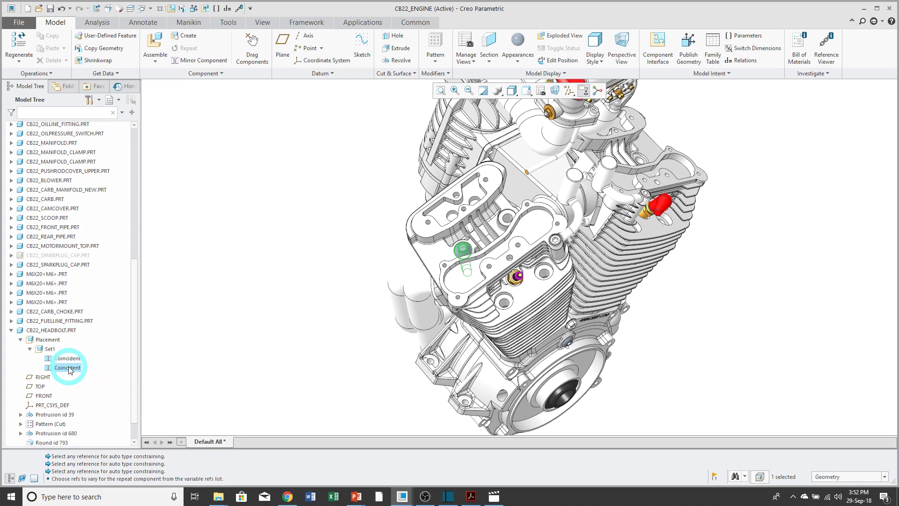
{"action": "right_click", "coordinate": [68, 368]}
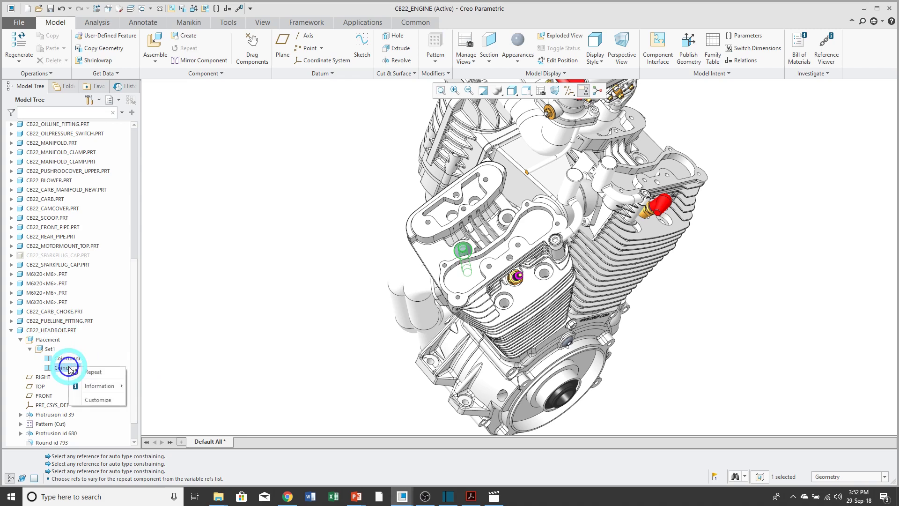
{"action": "left_click", "coordinate": [96, 373]}
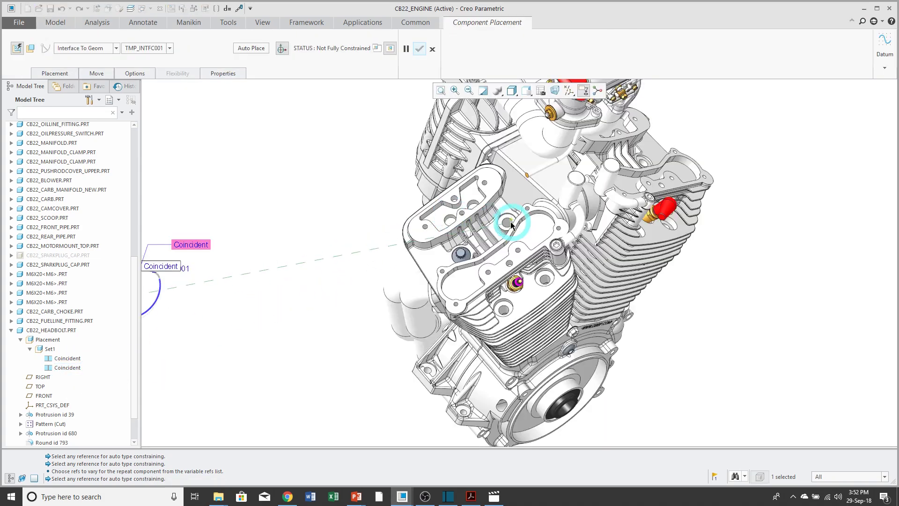
{"action": "left_click", "coordinate": [506, 224]}
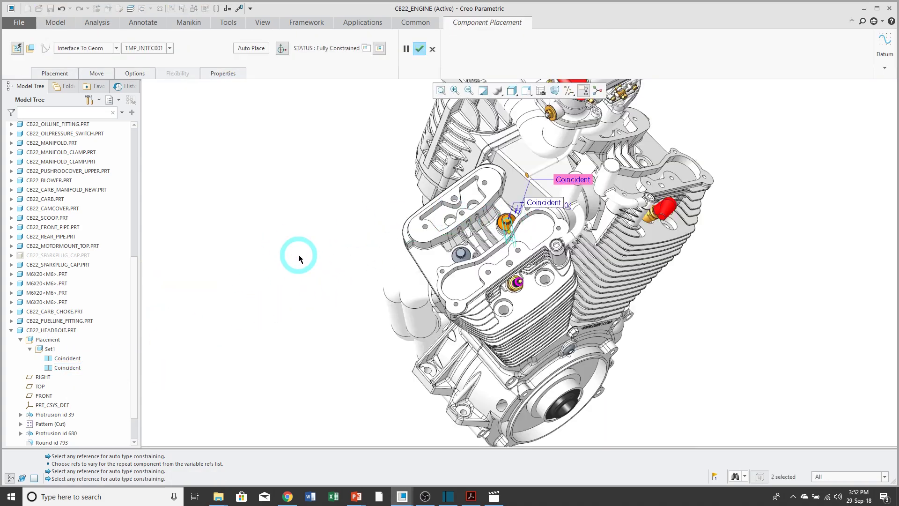
{"action": "middle_click", "coordinate": [299, 255]}
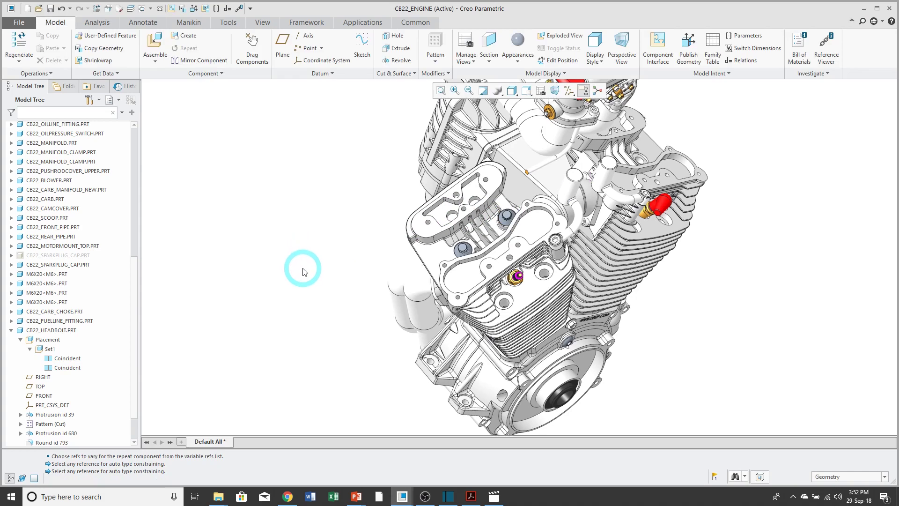
Step: Repeat the head bolt from both Coincident constraints and seat a copy in the lower hole
{"action": "left_click", "coordinate": [70, 368]}
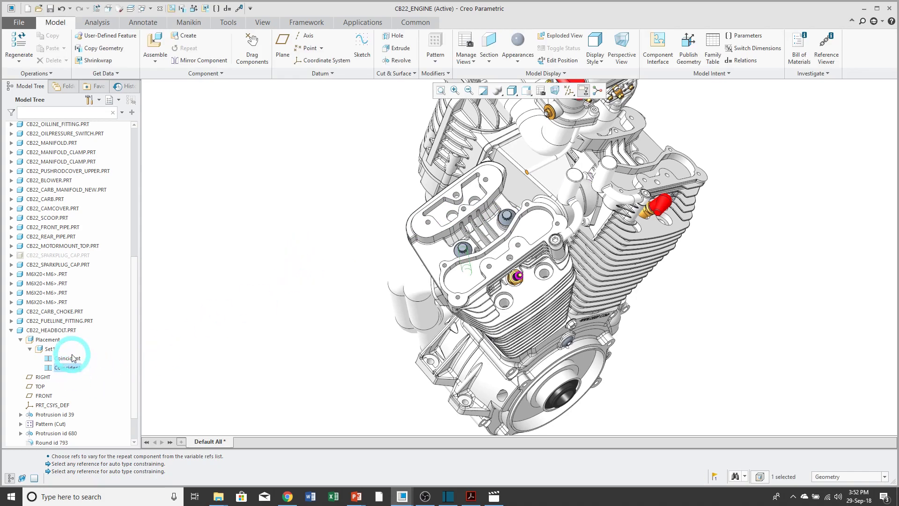
{"action": "left_click", "coordinate": [67, 359], "text": "ctrl"}
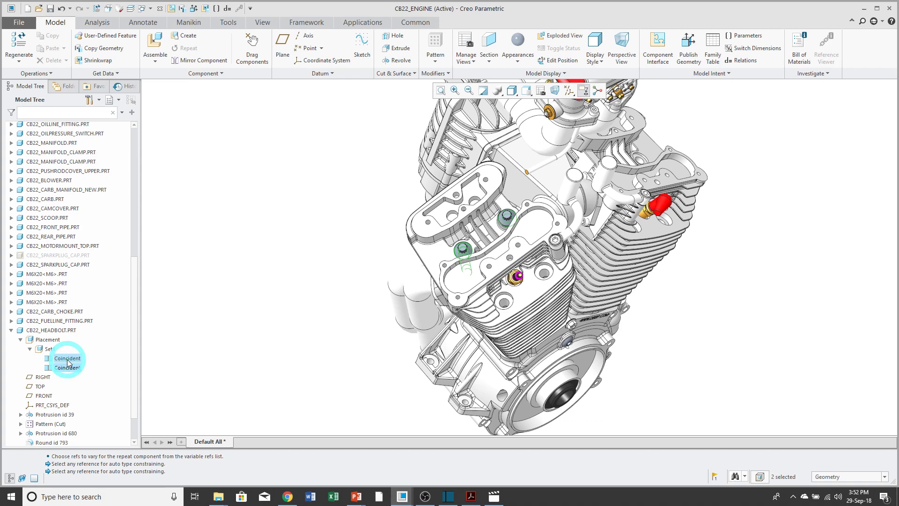
{"action": "right_click", "coordinate": [67, 359]}
{"action": "left_click", "coordinate": [92, 365]}
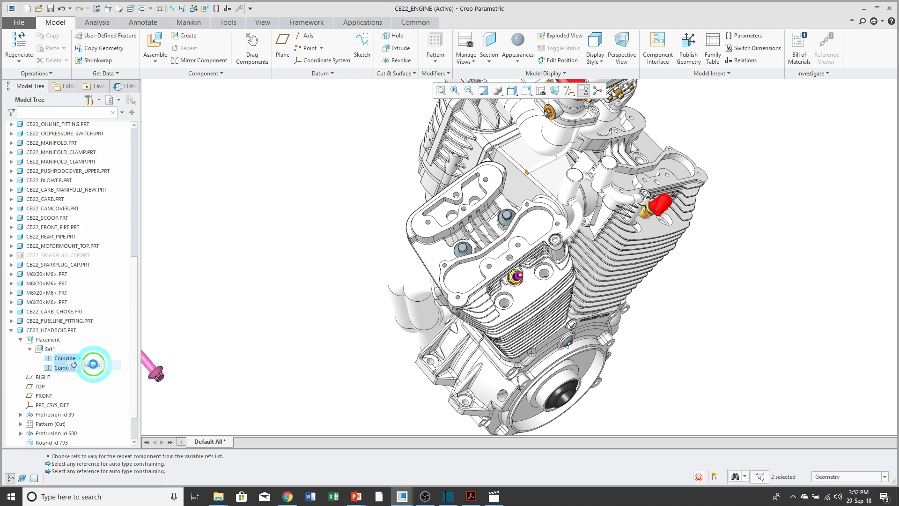
{"action": "scroll", "coordinate": [516, 310], "scroll_direction": "up", "scroll_amount": 3}
{"action": "left_click", "coordinate": [518, 307]}
{"action": "scroll", "coordinate": [518, 307], "scroll_direction": "up", "scroll_amount": 3}
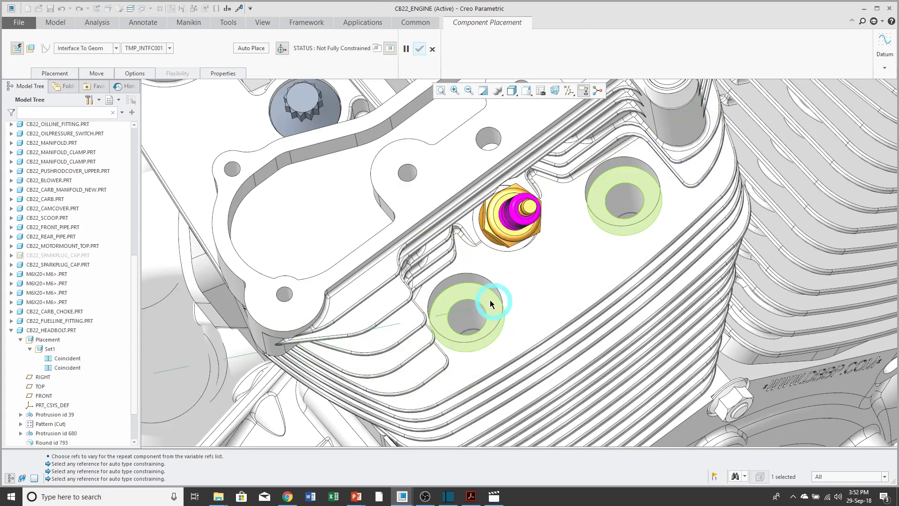
{"action": "left_click", "coordinate": [483, 302]}
{"action": "left_click", "coordinate": [464, 309]}
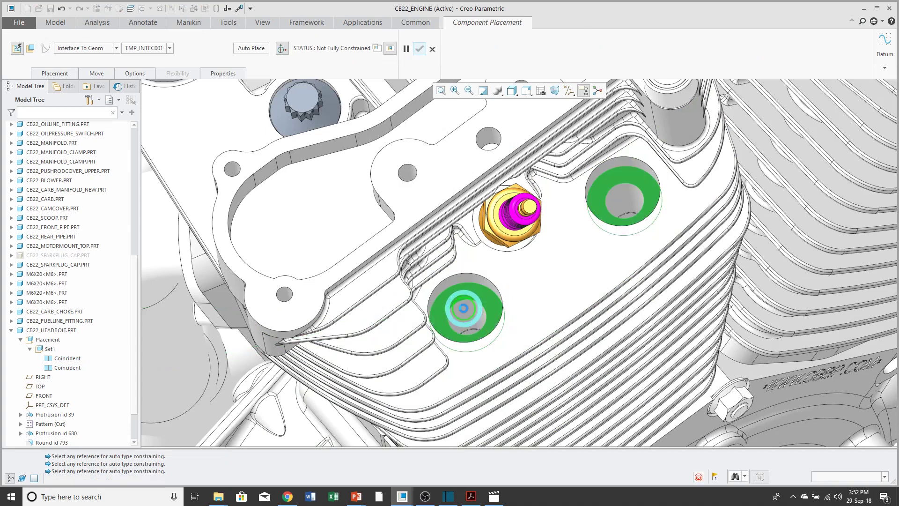
Step: Add a New Location copy of the head bolt in the upper hole
{"action": "right_click", "coordinate": [571, 304]}
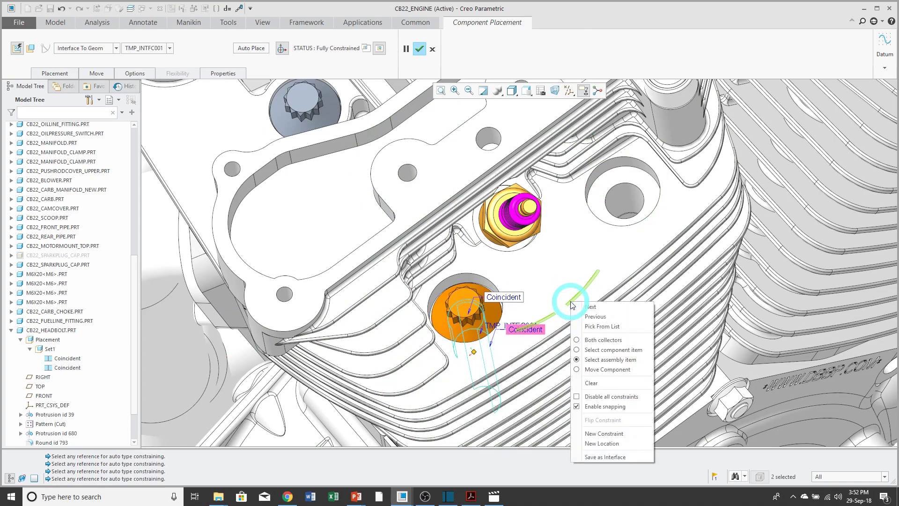
{"action": "left_click", "coordinate": [614, 443]}
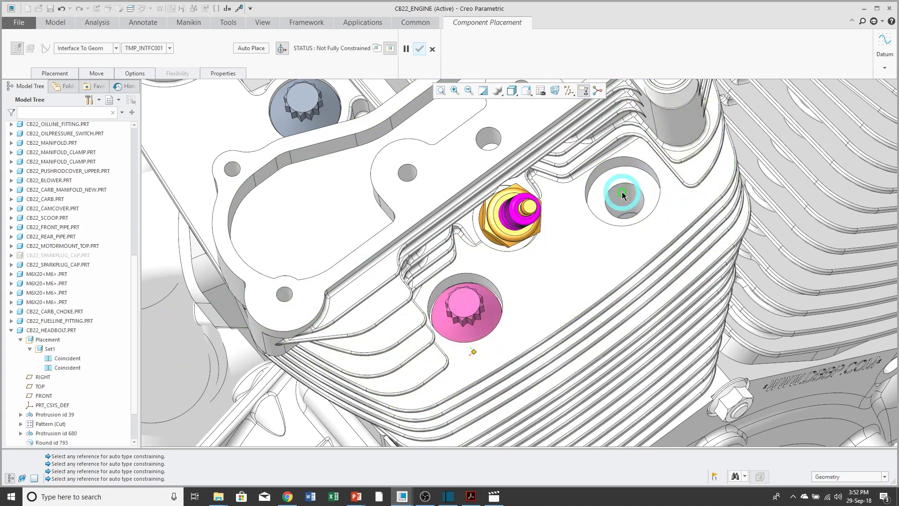
{"action": "left_click", "coordinate": [622, 192]}
{"action": "scroll", "coordinate": [510, 245], "scroll_direction": "down", "scroll_amount": 5}
{"action": "scroll", "coordinate": [510, 245], "scroll_direction": "down", "scroll_amount": 3}
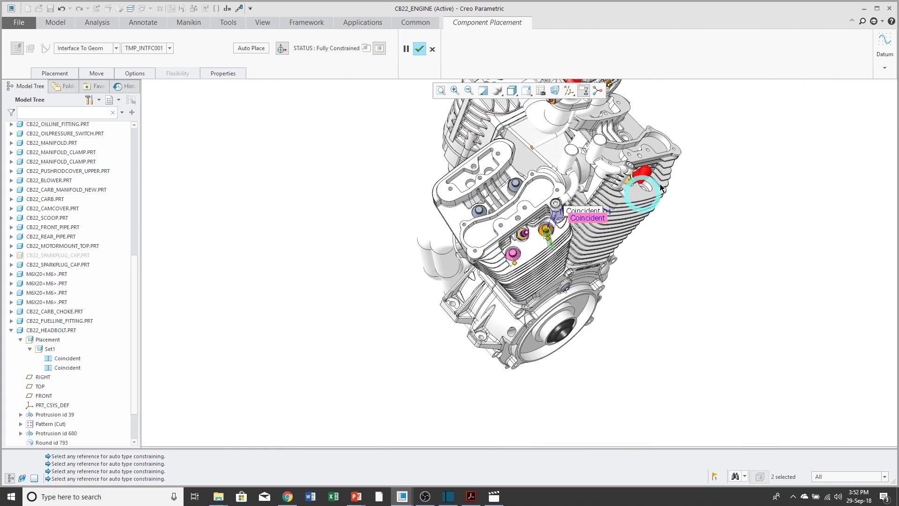
{"action": "middle_click_drag", "start_coordinate": [637, 180], "coordinate": [660, 187]}
{"action": "scroll", "coordinate": [752, 153], "scroll_direction": "up", "scroll_amount": 3}
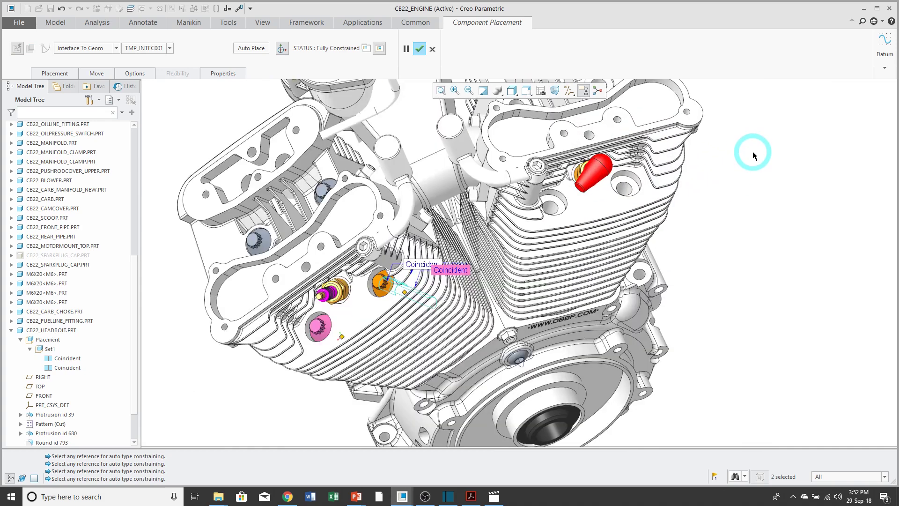
Step: Place another head bolt in a rear cylinder-head hole and confirm all repeats
{"action": "right_click", "coordinate": [753, 151]}
{"action": "left_click", "coordinate": [779, 261]}
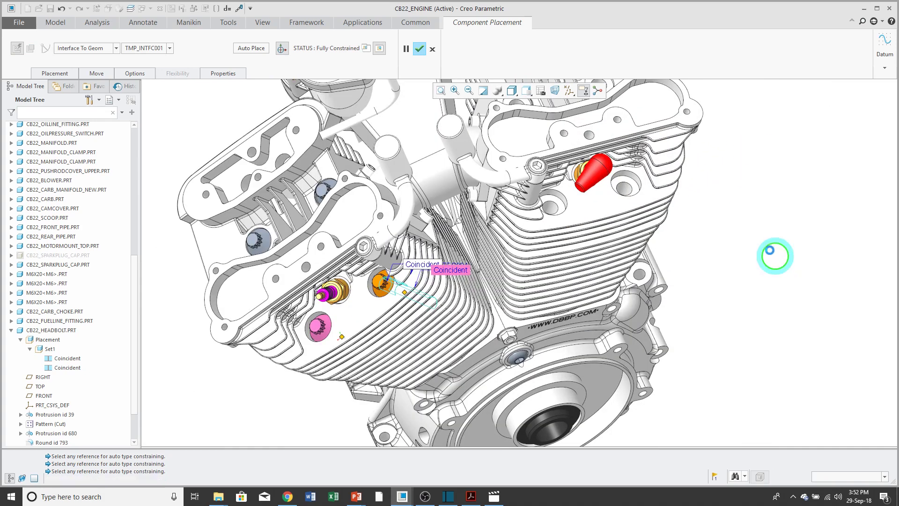
{"action": "left_click", "coordinate": [623, 187]}
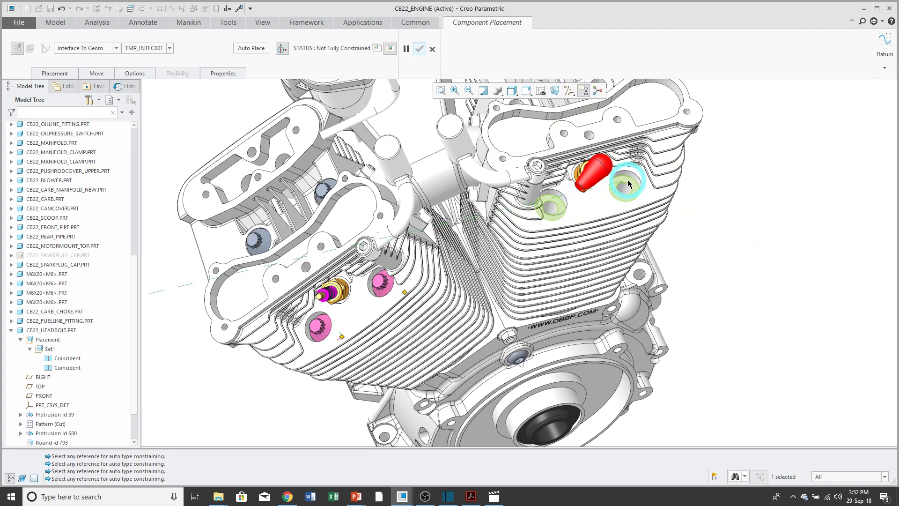
{"action": "left_click", "coordinate": [625, 190]}
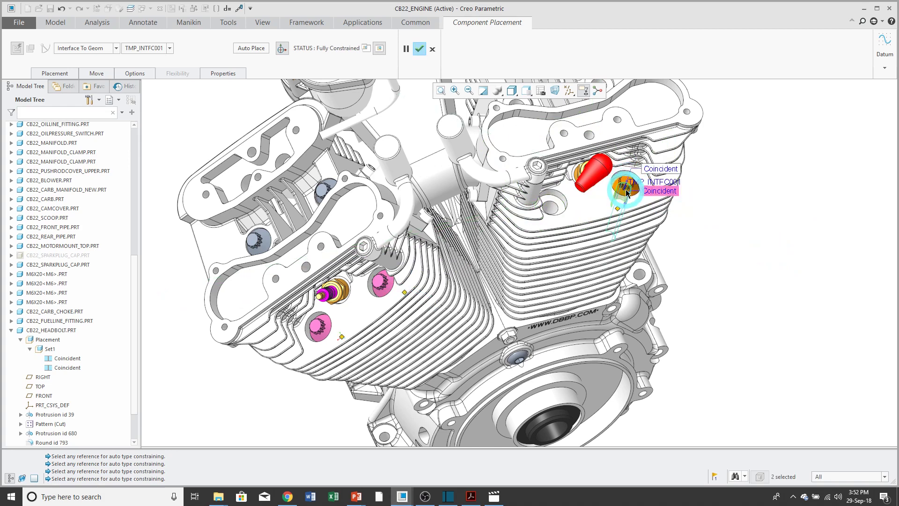
{"action": "left_click", "coordinate": [419, 50]}
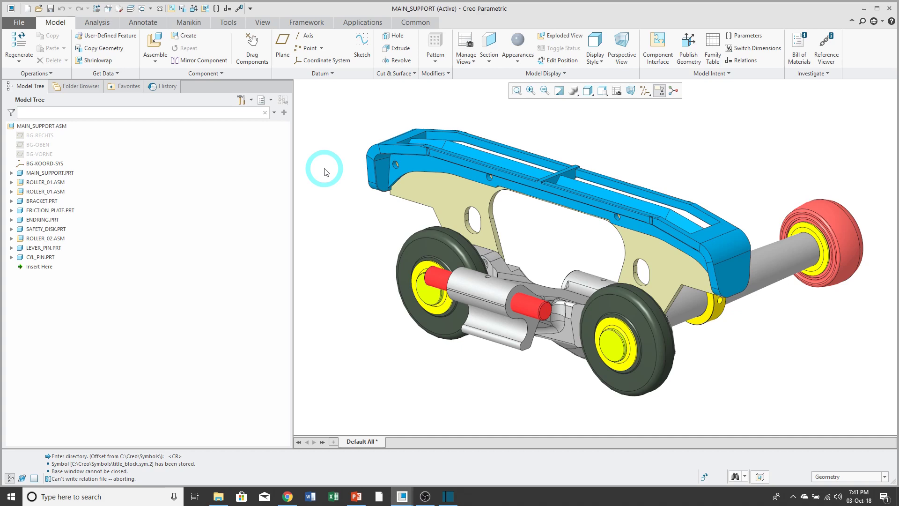
Step: Open the Model Tree Columns settings with Model Params as the column type
{"action": "left_click", "coordinate": [244, 99]}
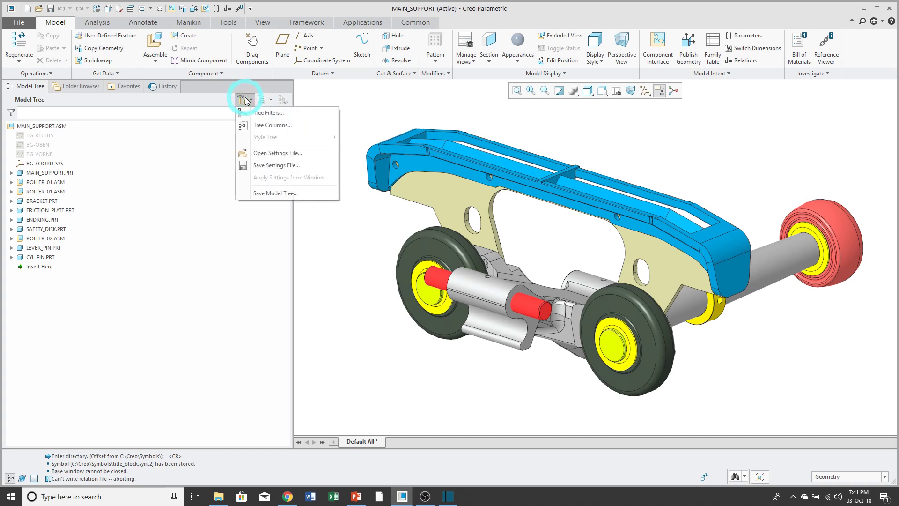
{"action": "left_click", "coordinate": [260, 126]}
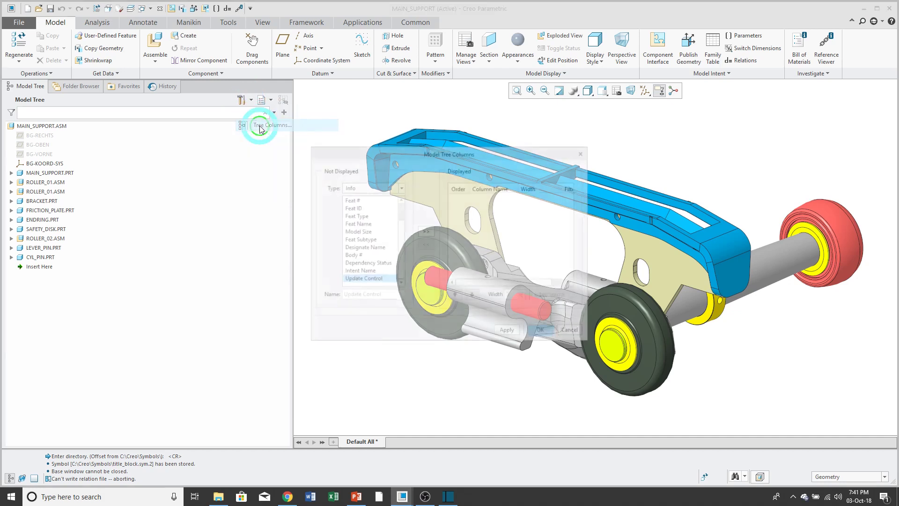
{"action": "left_click", "coordinate": [401, 187]}
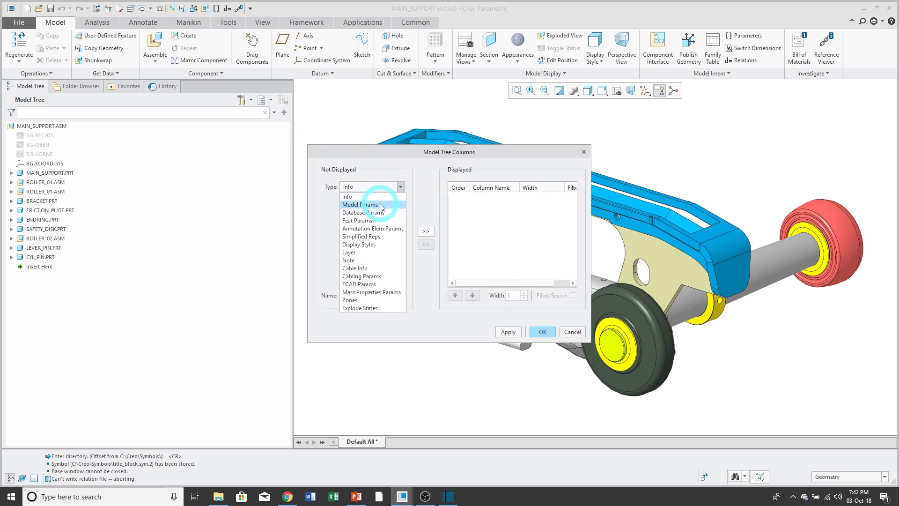
{"action": "left_click", "coordinate": [405, 212]}
Step: Add CATEGORY, COST_PER_UNIT and MAKE as displayed tree columns and confirm
{"action": "double_click", "coordinate": [383, 295]}
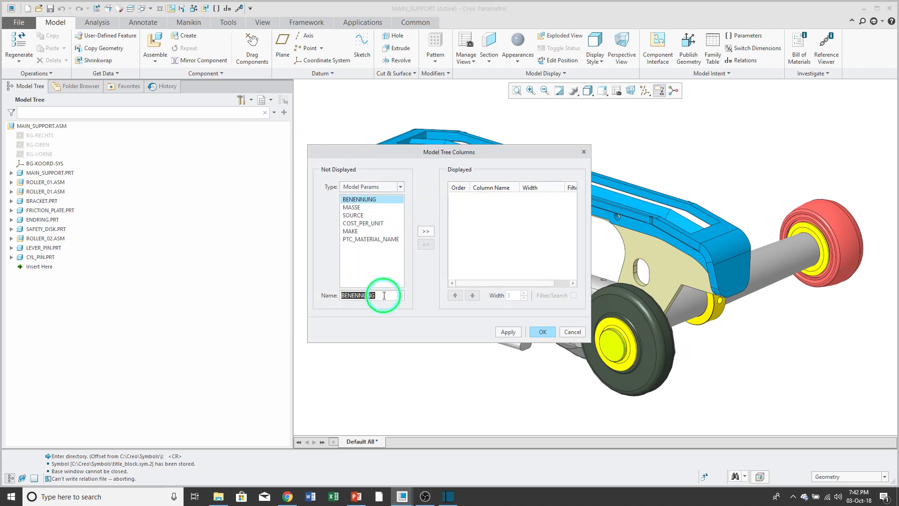
{"action": "type", "text": "CATEGOR"}
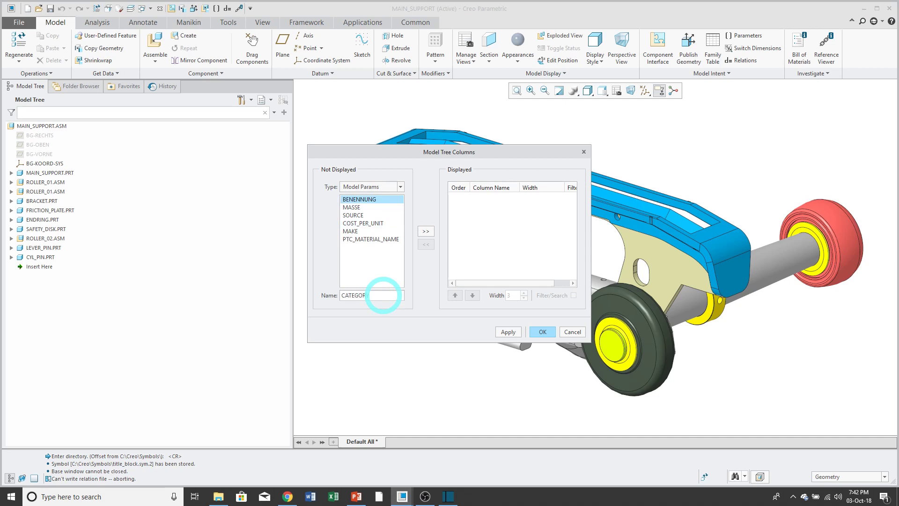
{"action": "type", "text": "Y"}
{"action": "left_click", "coordinate": [426, 230]}
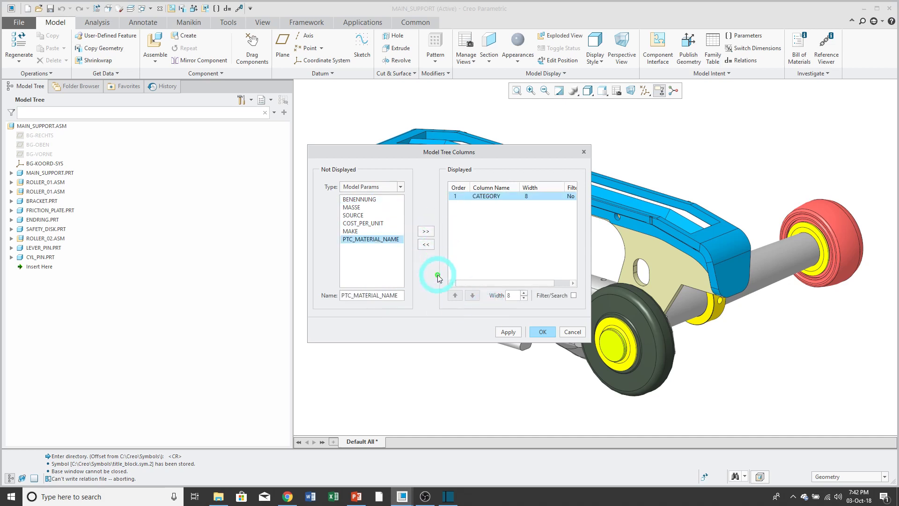
{"action": "double_click", "coordinate": [402, 296]}
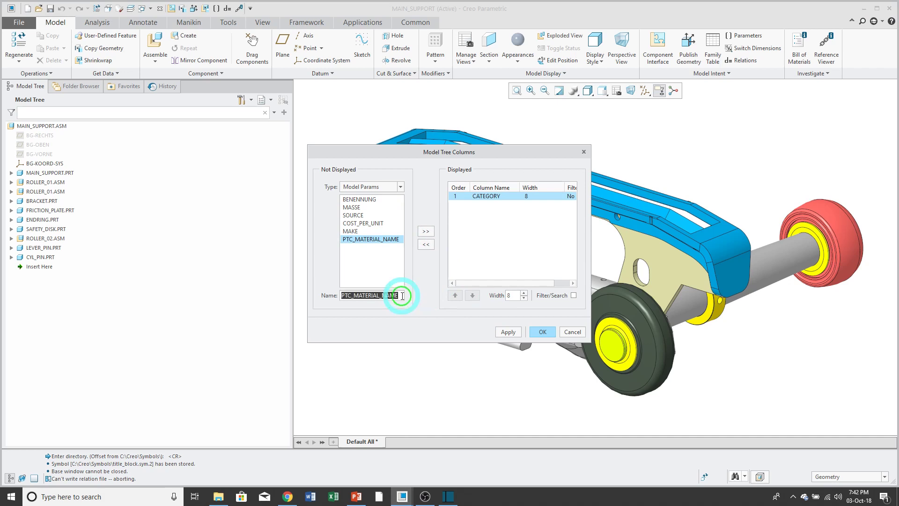
{"action": "type", "text": "COST"}
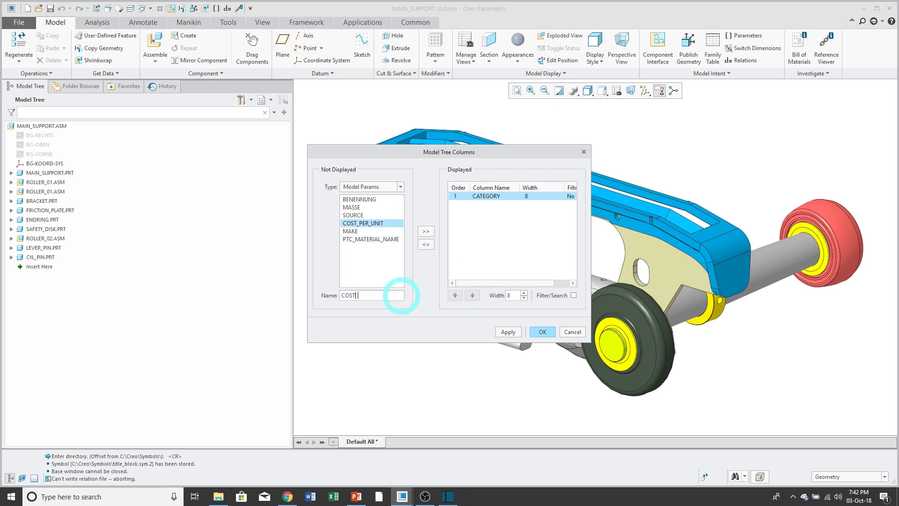
{"action": "type", "text": "_PER_UNIT"}
{"action": "left_click", "coordinate": [426, 231]}
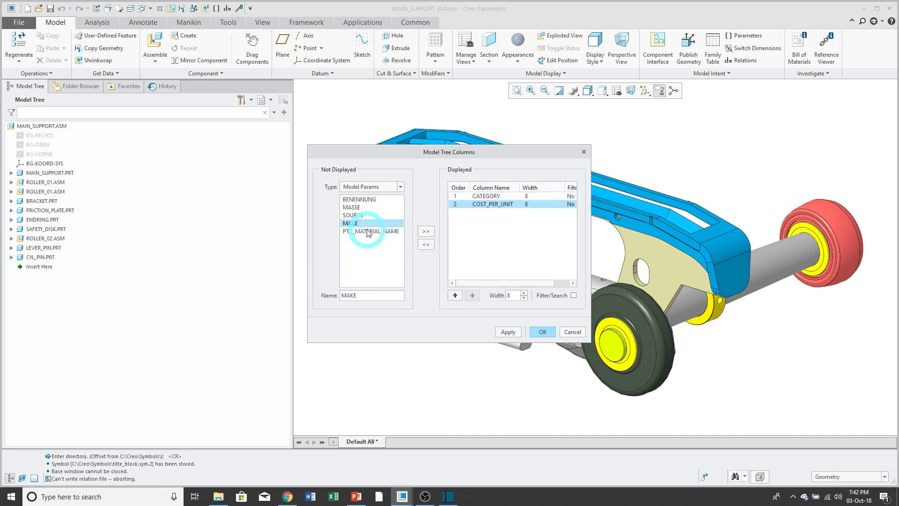
{"action": "left_click", "coordinate": [425, 231]}
{"action": "left_click", "coordinate": [542, 331]}
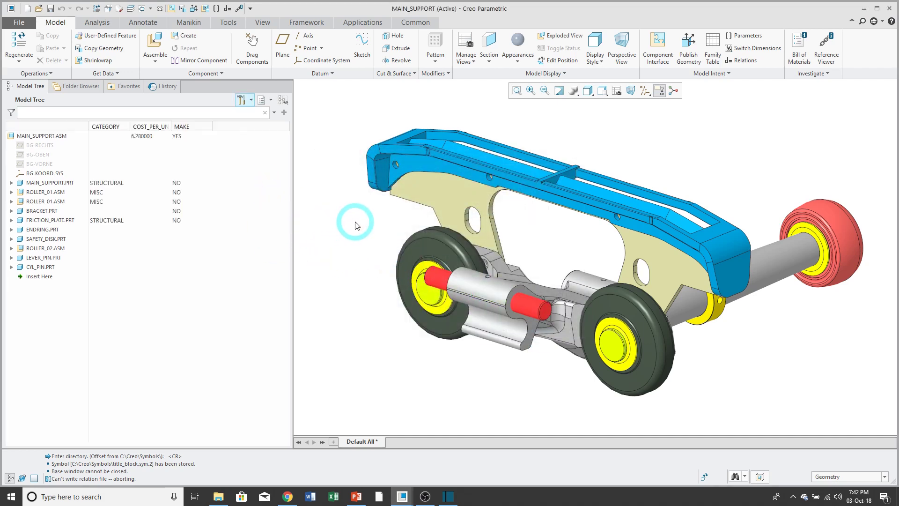
Step: Set ROLLER_01.ASM's MAKE value to YES
{"action": "left_click", "coordinate": [186, 193]}
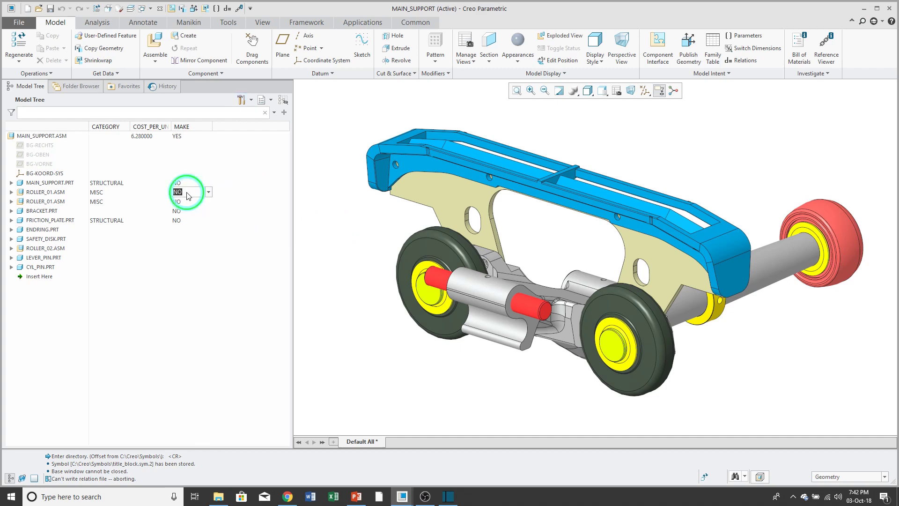
{"action": "left_click", "coordinate": [209, 193]}
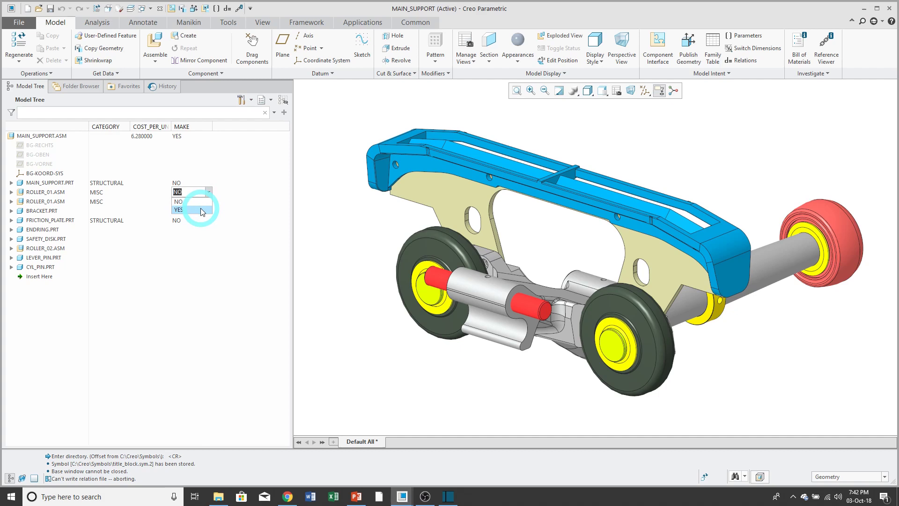
{"action": "left_click", "coordinate": [201, 210]}
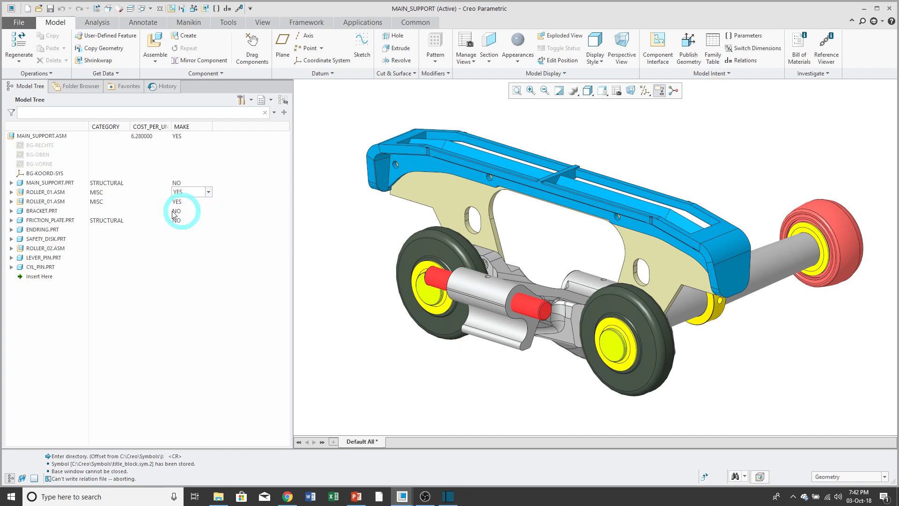
Step: Change FRICTION_PLATE.PRT's CATEGORY from STRUCTURAL to MISC
{"action": "left_click", "coordinate": [113, 221]}
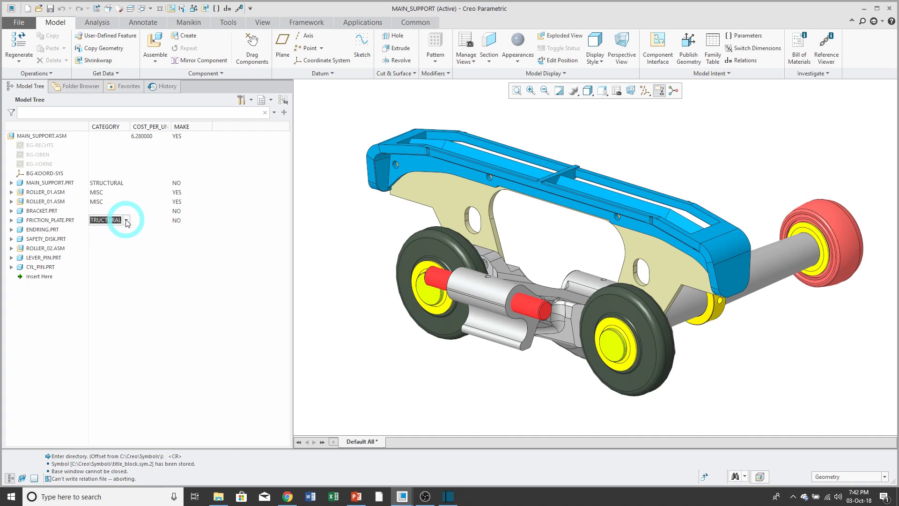
{"action": "left_click", "coordinate": [127, 221]}
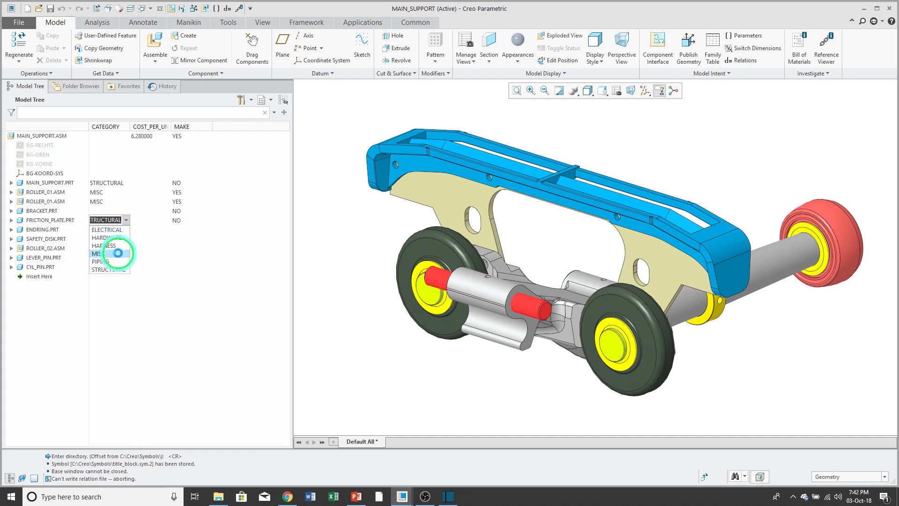
{"action": "left_click", "coordinate": [117, 254]}
Step: Enter 1.00 as ENDRING.PRT's COST_PER_UNIT in Parameter Properties
{"action": "left_click", "coordinate": [151, 229]}
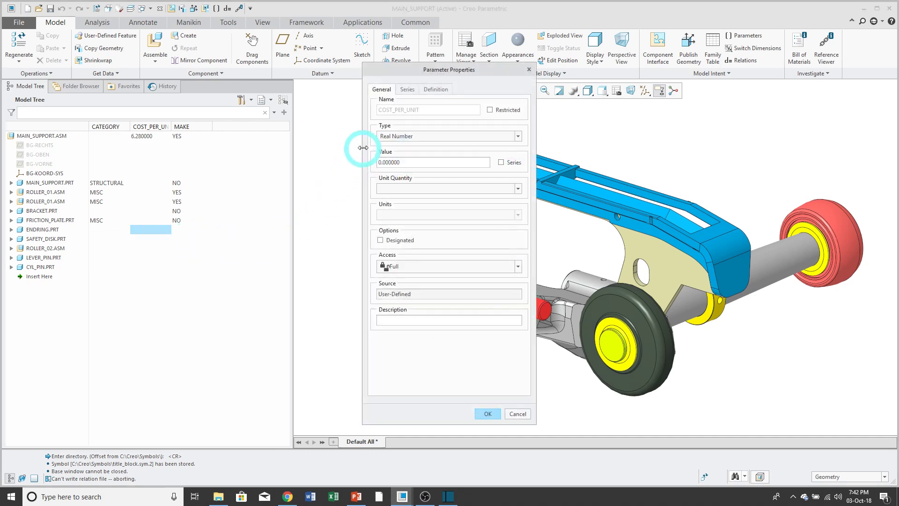
{"action": "double_click", "coordinate": [416, 162]}
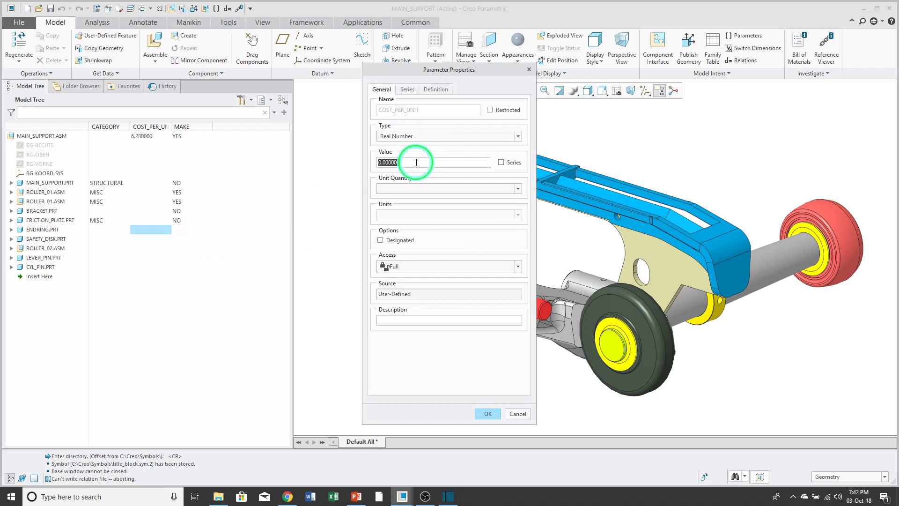
{"action": "type", "text": "1.00"}
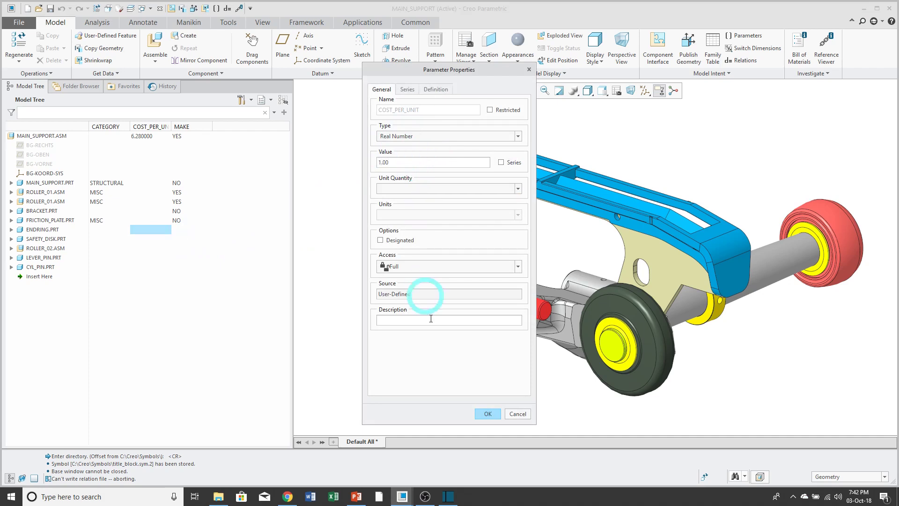
{"action": "left_click", "coordinate": [487, 414]}
{"action": "left_click", "coordinate": [327, 271]}
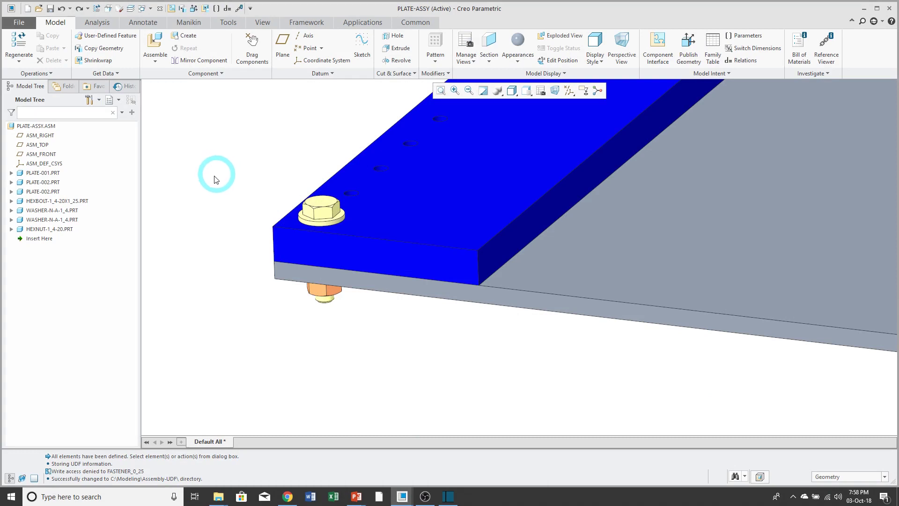
{"action": "left_click", "coordinate": [79, 200]}
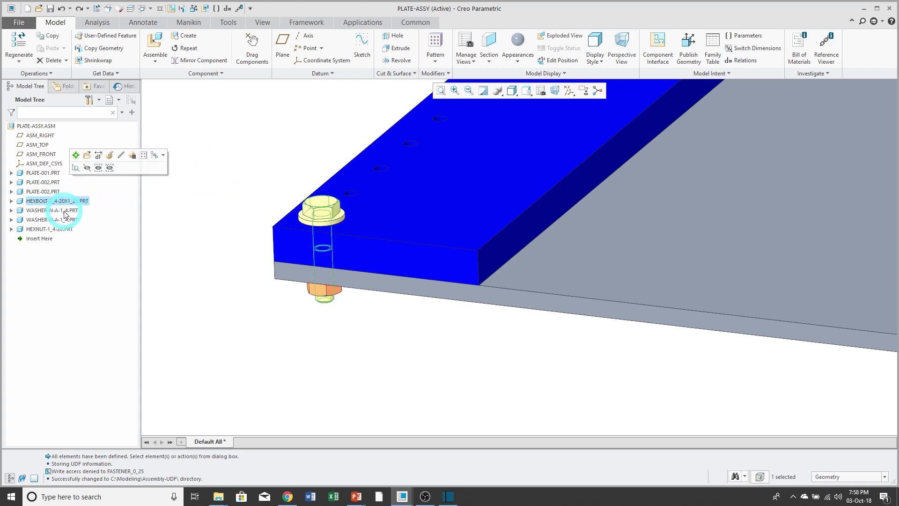
{"action": "left_click", "coordinate": [64, 211]}
{"action": "left_click", "coordinate": [55, 220]}
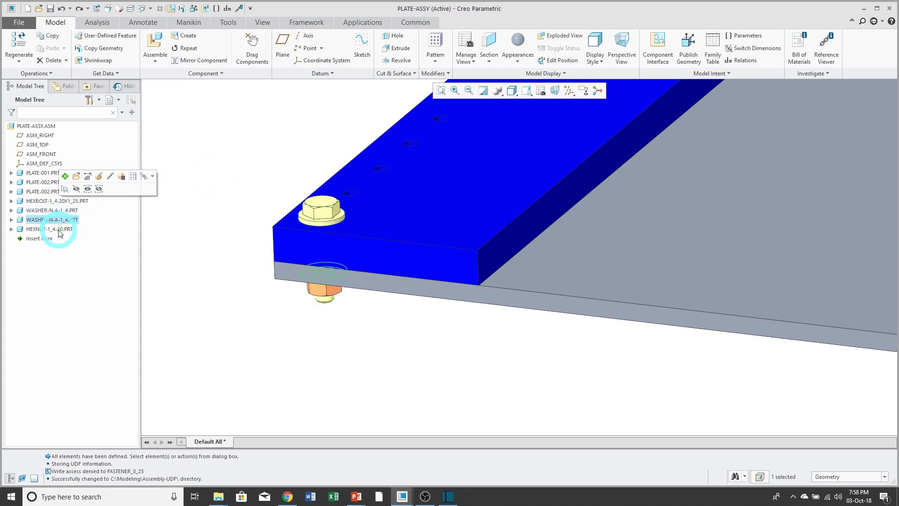
{"action": "left_click", "coordinate": [53, 229]}
{"action": "left_click", "coordinate": [215, 217]}
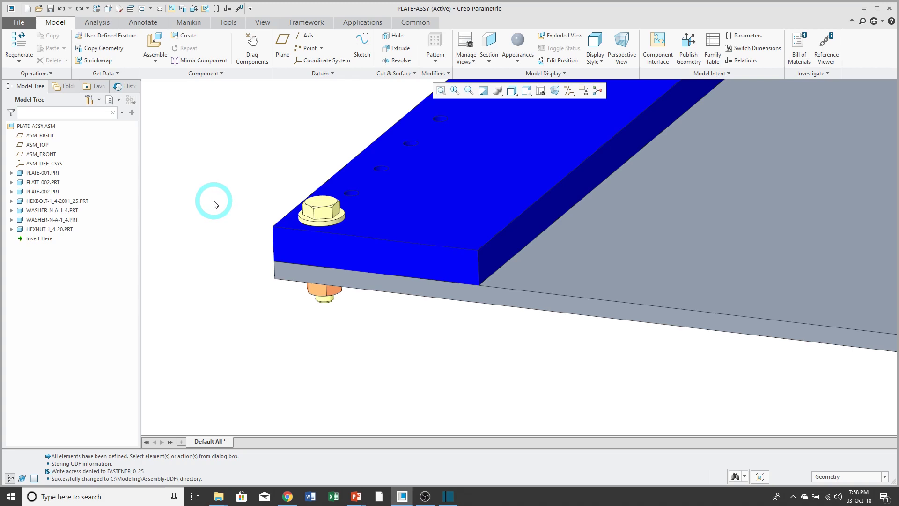
Step: Create a Stand Alone UDF named FASTENER from the UDF Library
{"action": "left_click", "coordinate": [230, 24]}
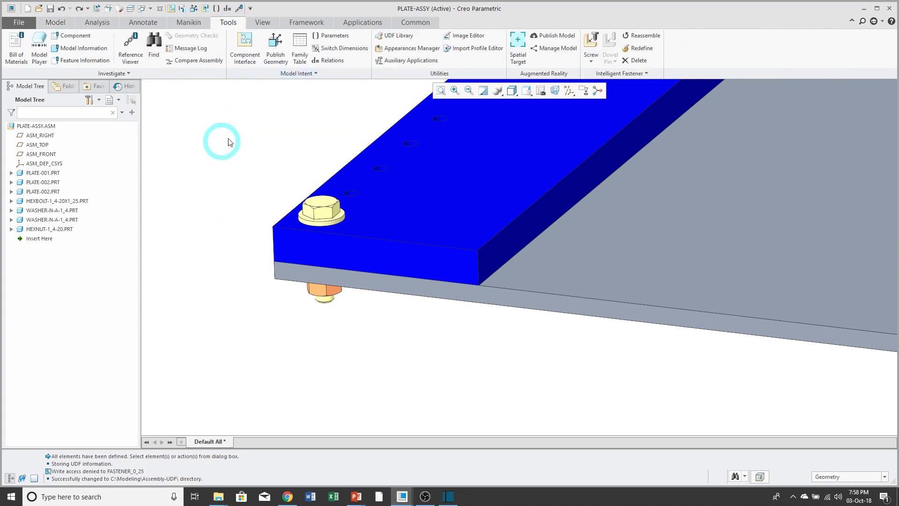
{"action": "left_click", "coordinate": [389, 37]}
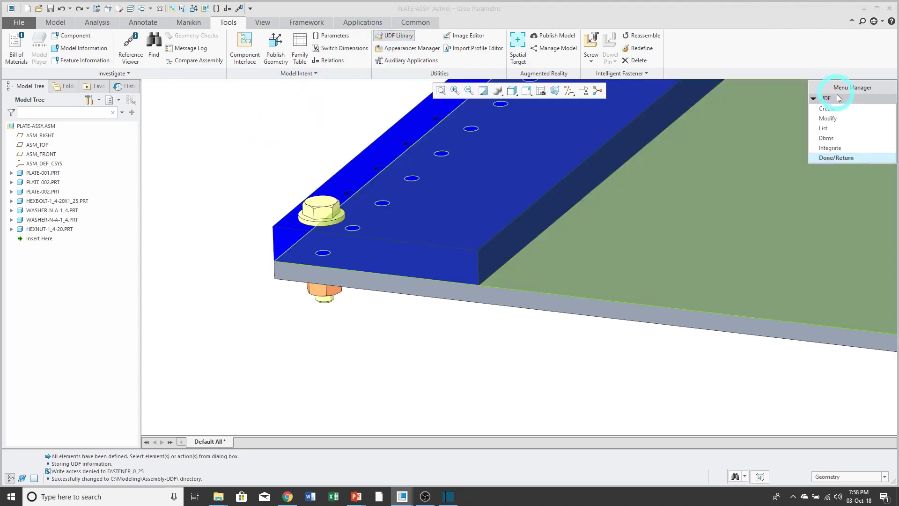
{"action": "left_click", "coordinate": [842, 111]}
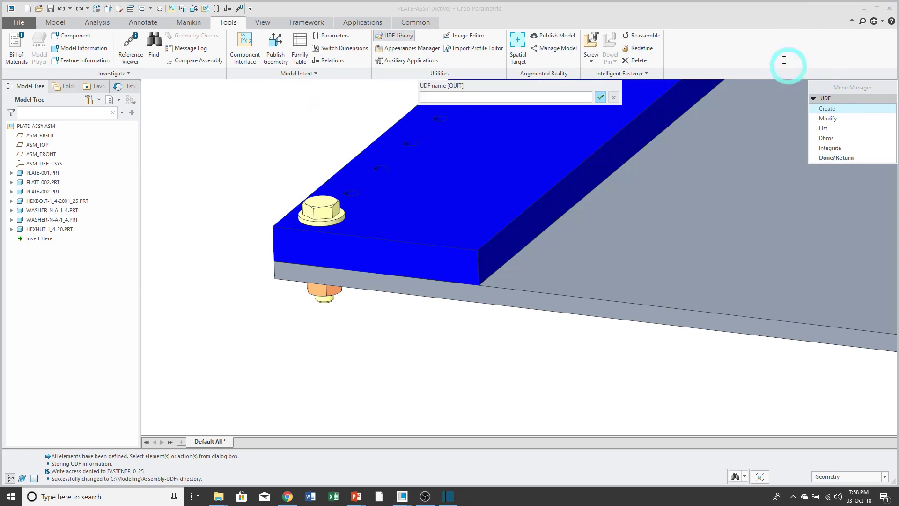
{"action": "type", "text": "FASTENER"}
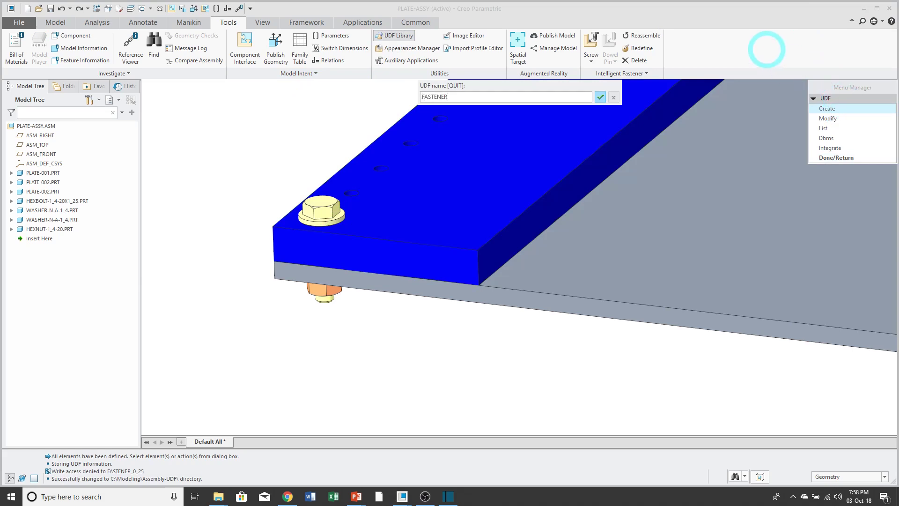
{"action": "key", "text": "Return"}
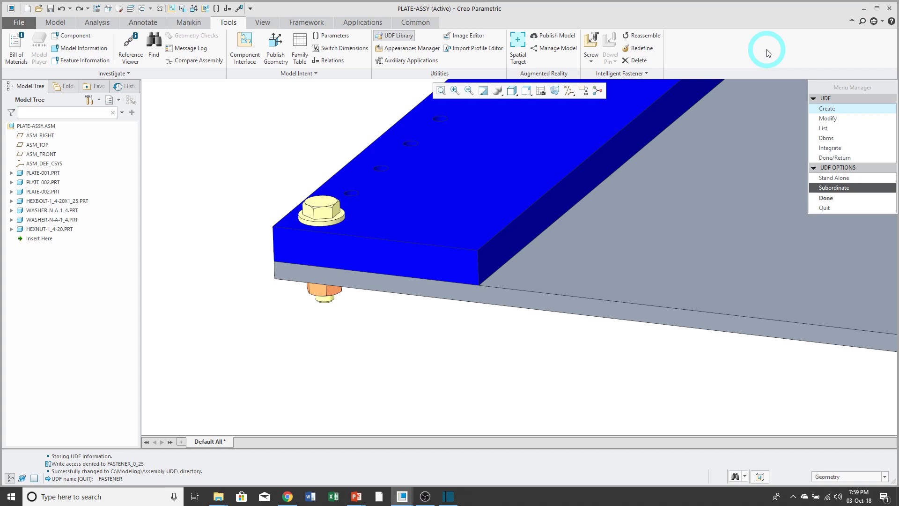
{"action": "left_click", "coordinate": [853, 178]}
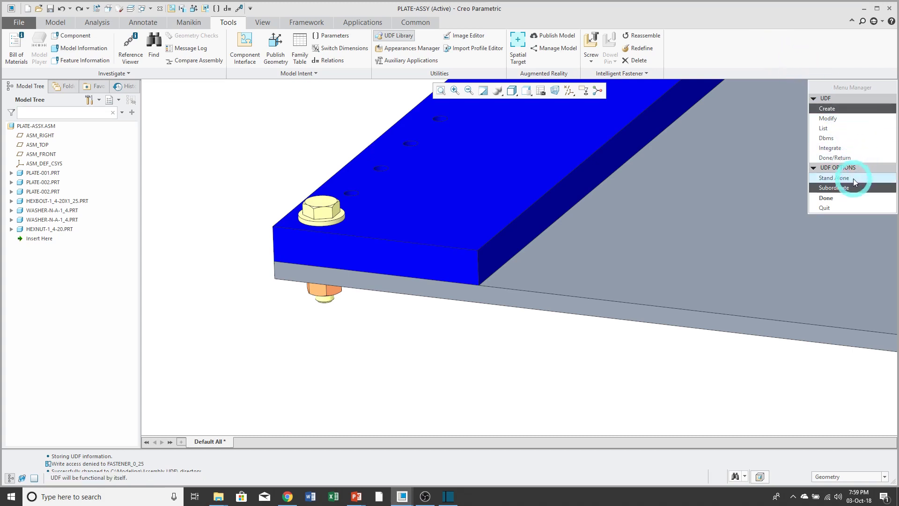
{"action": "left_click", "coordinate": [854, 199]}
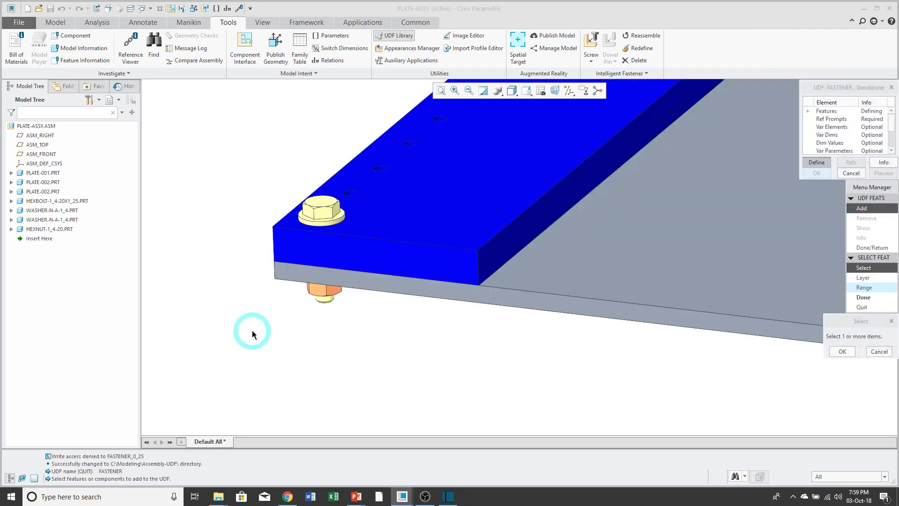
Step: Select the hex bolt, both washers and the hex nut as the UDF's features
{"action": "left_click", "coordinate": [70, 202]}
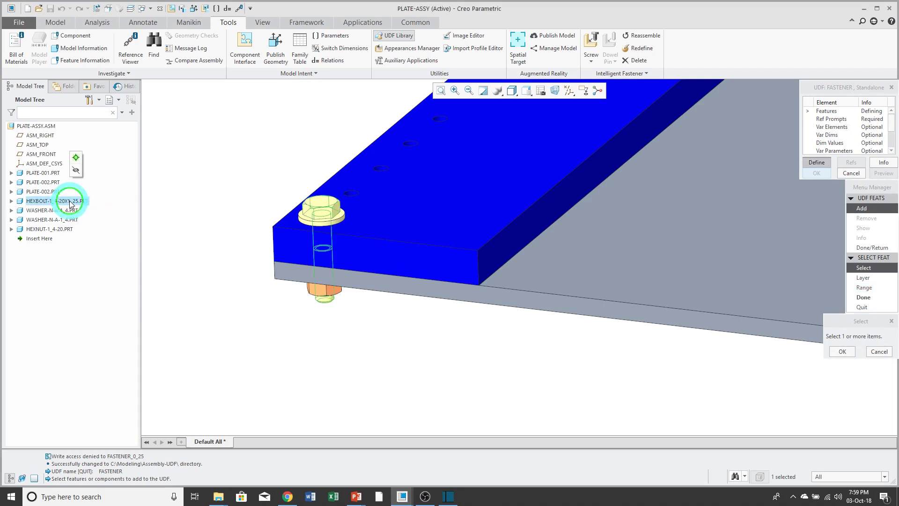
{"action": "left_click", "coordinate": [60, 210], "text": "ctrl"}
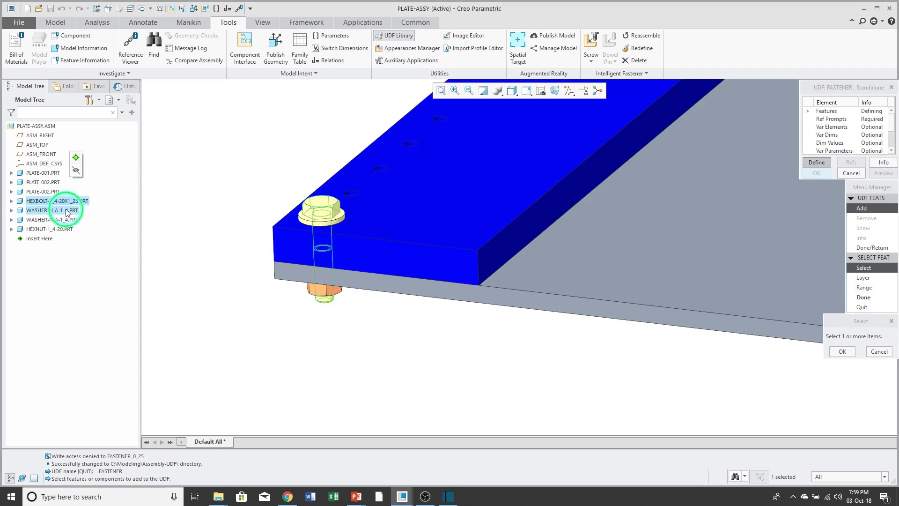
{"action": "left_click", "coordinate": [62, 220], "text": "ctrl"}
{"action": "left_click", "coordinate": [63, 228], "text": "ctrl"}
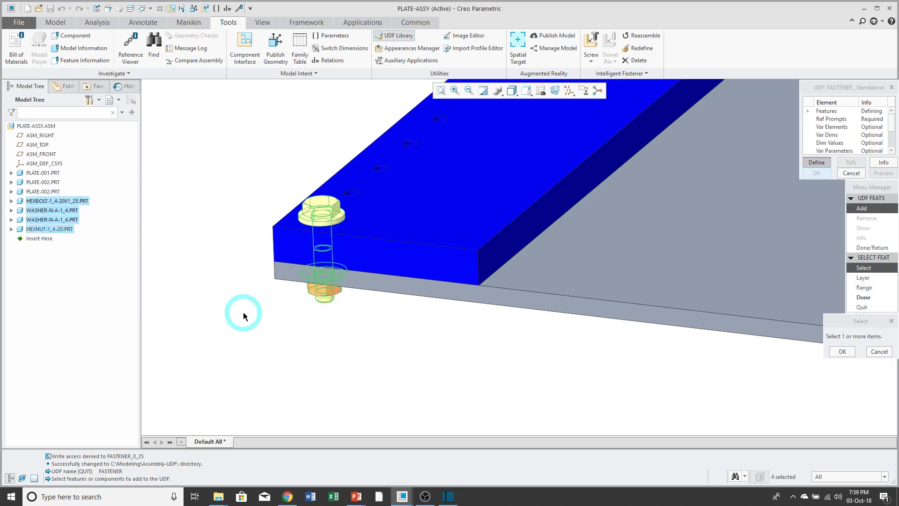
{"action": "left_click", "coordinate": [842, 351]}
{"action": "left_click", "coordinate": [866, 298]}
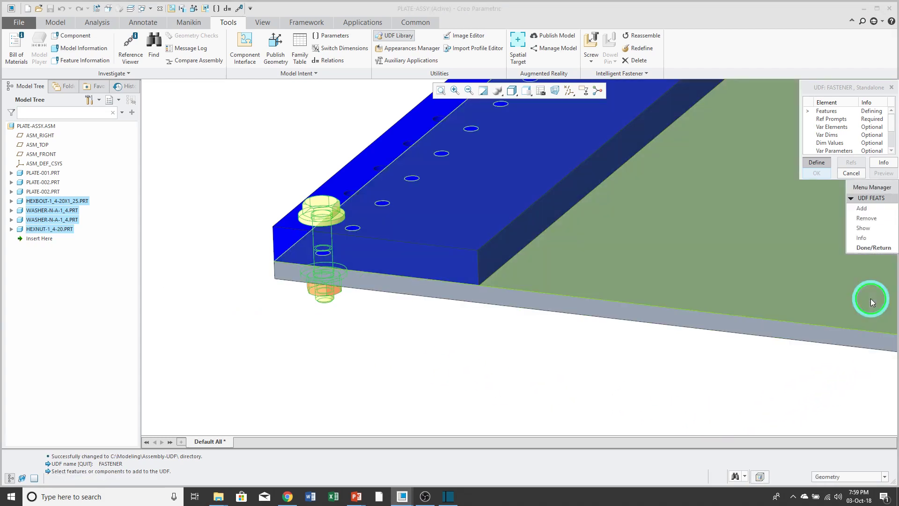
{"action": "left_click", "coordinate": [882, 247]}
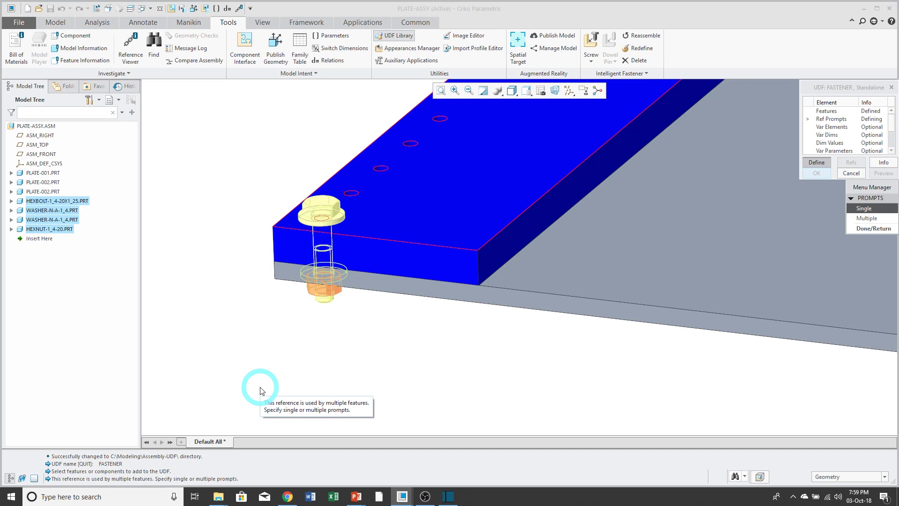
Step: Enter single prompts TOP PLACEMENT SURFACE, CYLINDRICAL SURFACE and BOTTOM SURFACE for the references
{"action": "left_click", "coordinate": [874, 228]}
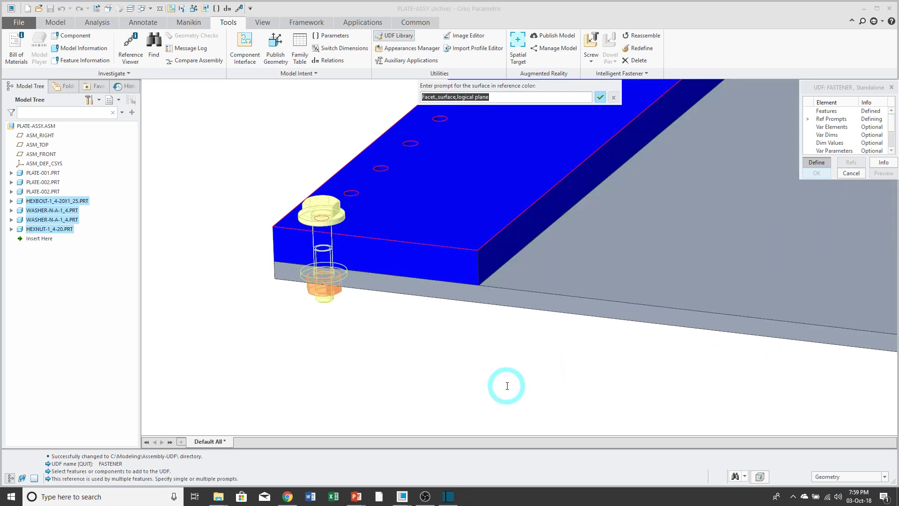
{"action": "type", "text": "TOP P"}
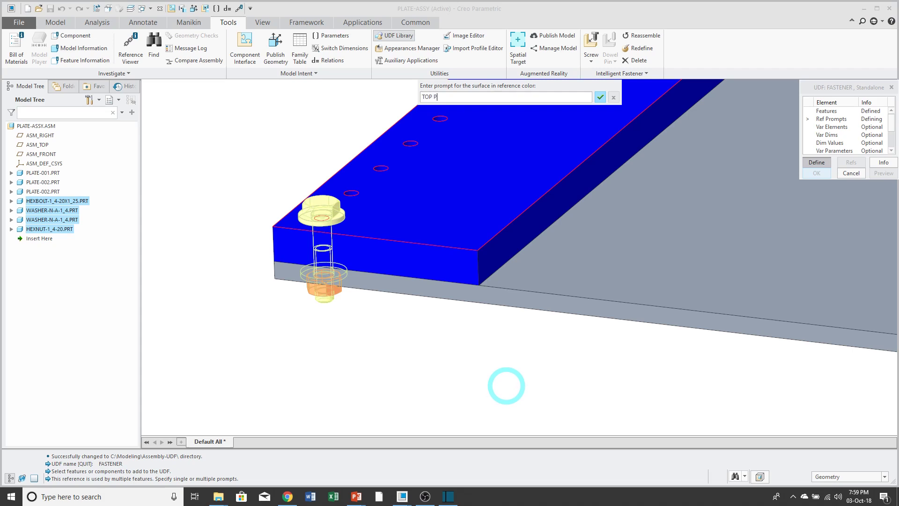
{"action": "type", "text": "LACEMENT SURFACE"}
{"action": "key", "text": "Return"}
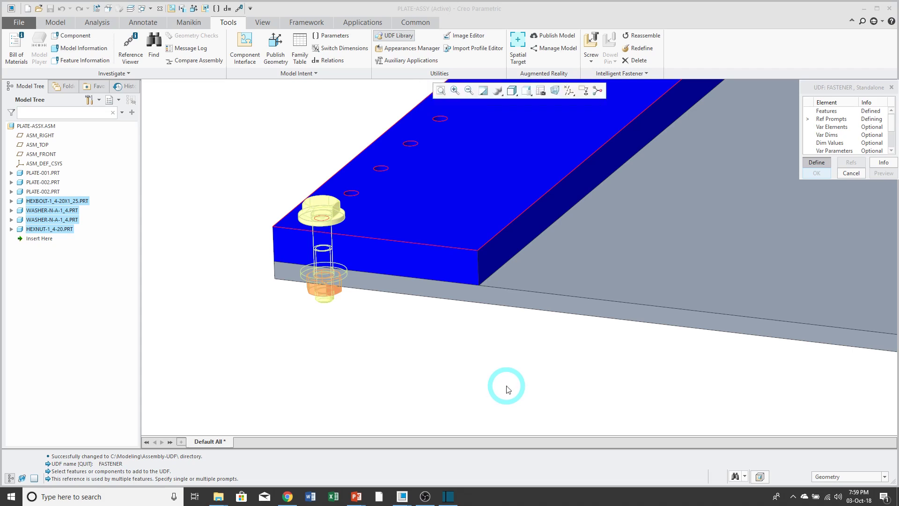
{"action": "type", "text": "C"}
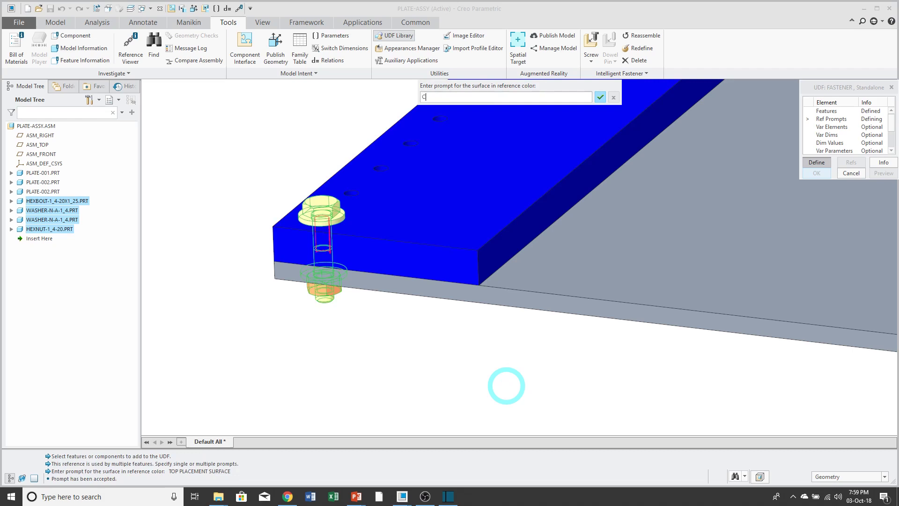
{"action": "type", "text": "YLINDRICAL SURFACE"}
{"action": "key", "text": "Return"}
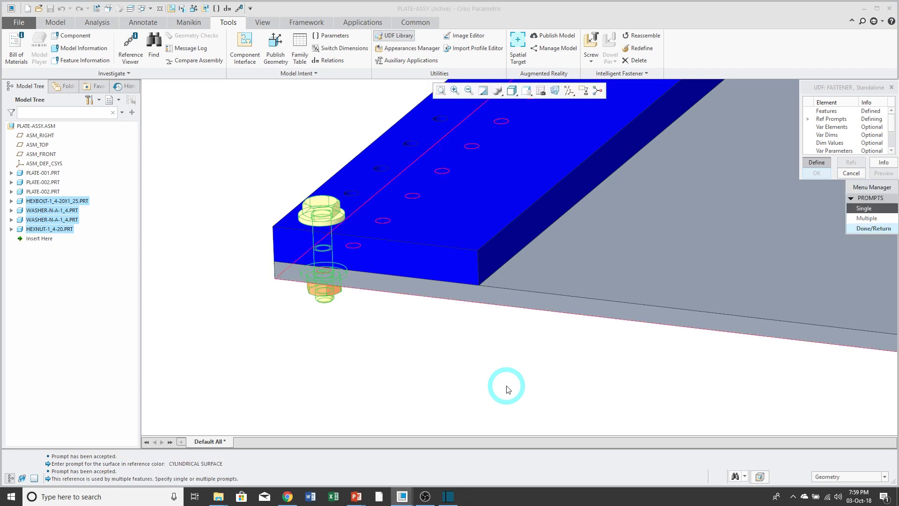
{"action": "left_click", "coordinate": [884, 228]}
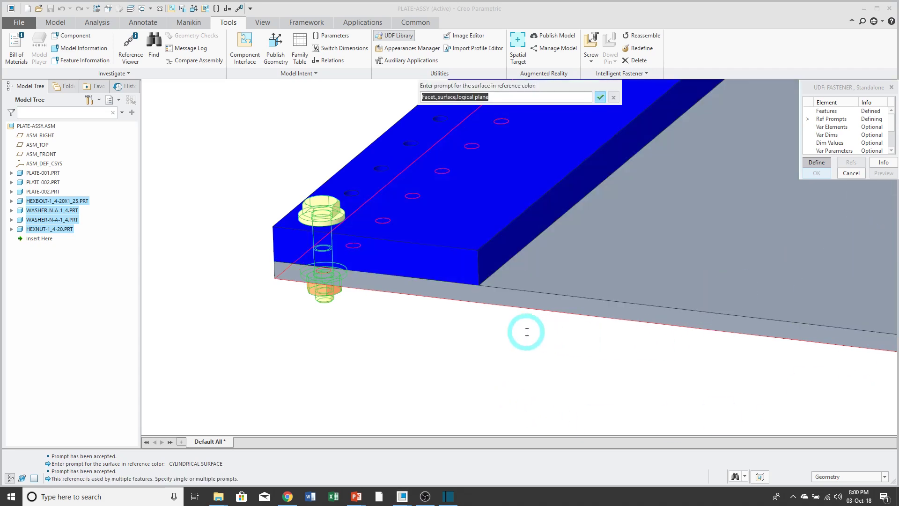
{"action": "type", "text": "BOTTO"}
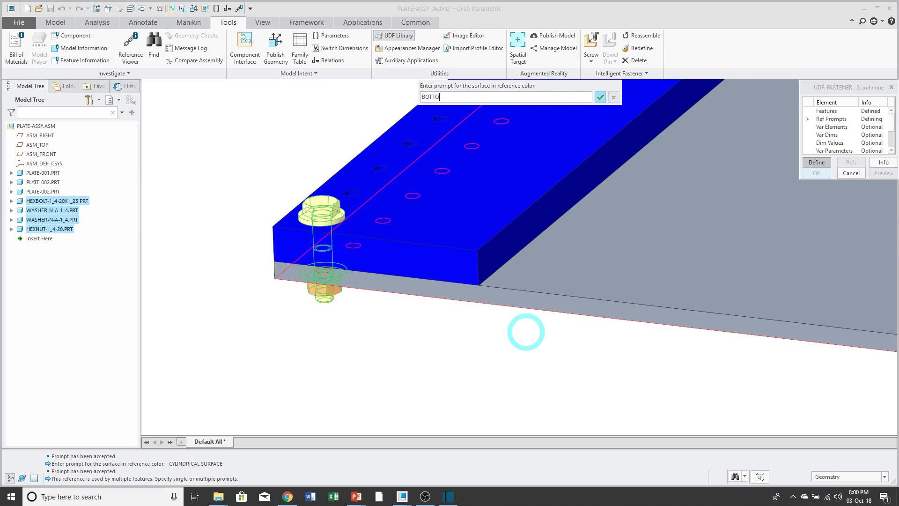
{"action": "type", "text": "M SURFACE"}
{"action": "key", "text": "Return"}
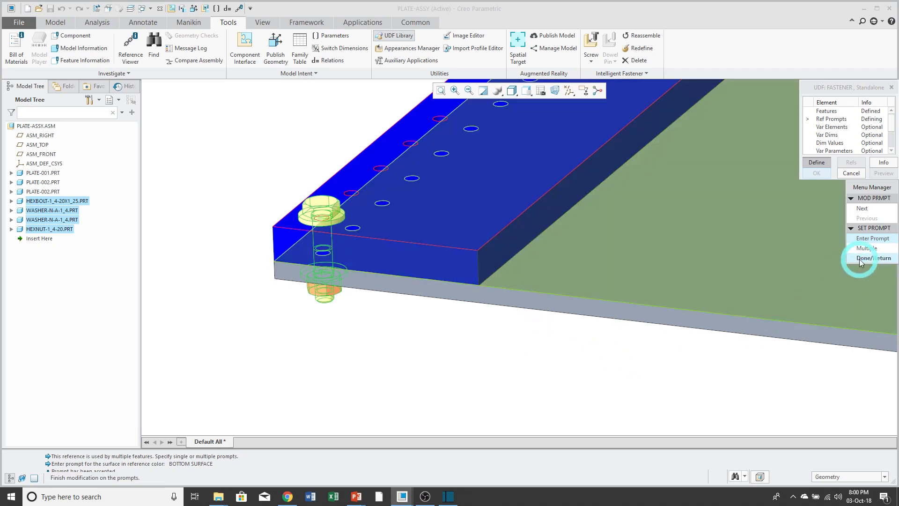
{"action": "left_click", "coordinate": [859, 259]}
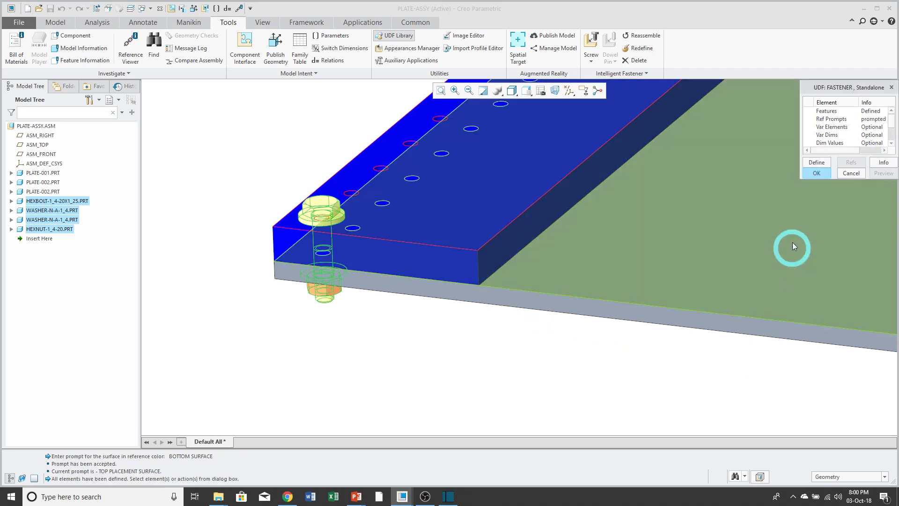
Step: Store the FASTENER UDF, exit the UDF menu, and zoom to the other plate
{"action": "left_click", "coordinate": [817, 174]}
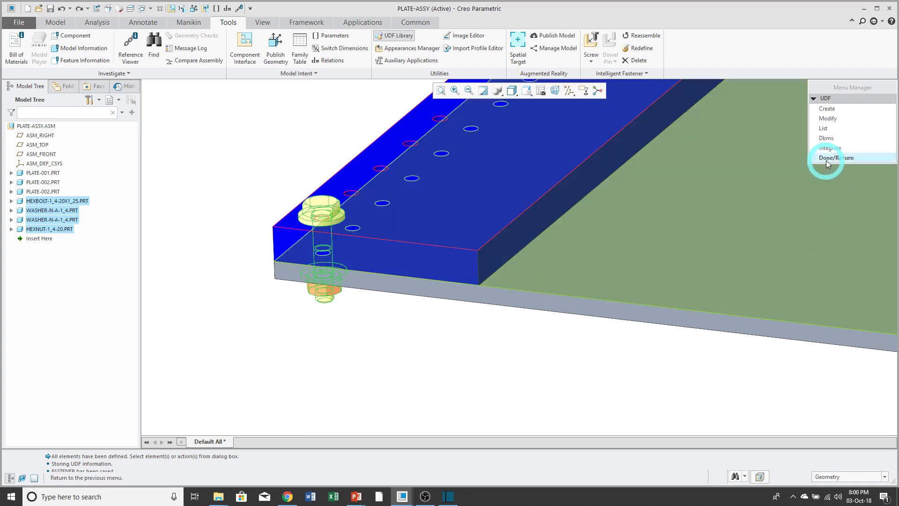
{"action": "left_click", "coordinate": [848, 163]}
{"action": "scroll", "coordinate": [358, 313], "scroll_direction": "up", "scroll_amount": 4}
{"action": "scroll", "coordinate": [358, 313], "scroll_direction": "up", "scroll_amount": 4}
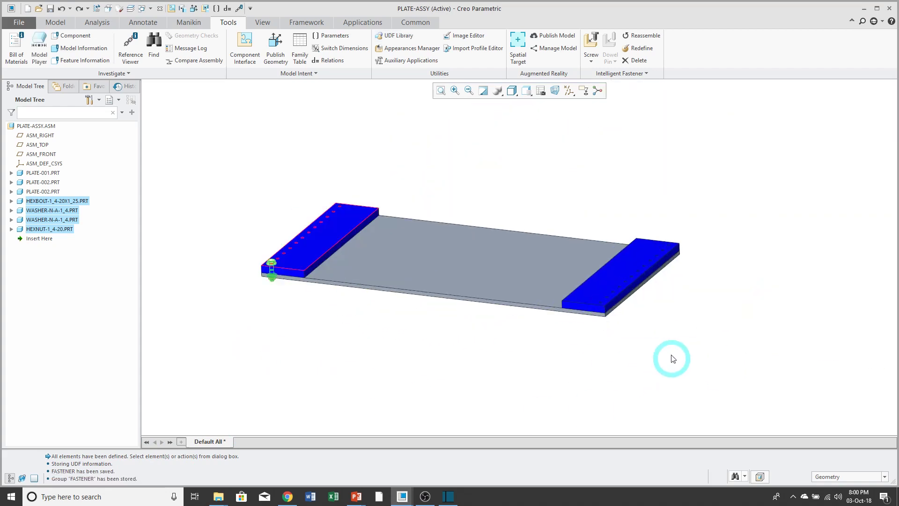
{"action": "scroll", "coordinate": [596, 365], "scroll_direction": "down", "scroll_amount": 5}
{"action": "left_click", "coordinate": [530, 312]}
{"action": "scroll", "coordinate": [531, 311], "scroll_direction": "down", "scroll_amount": 3}
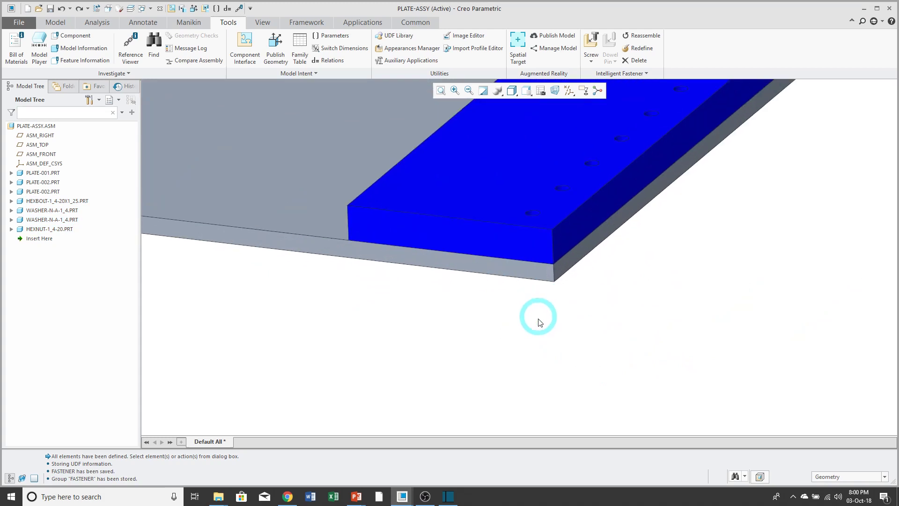
{"action": "left_click", "coordinate": [249, 255]}
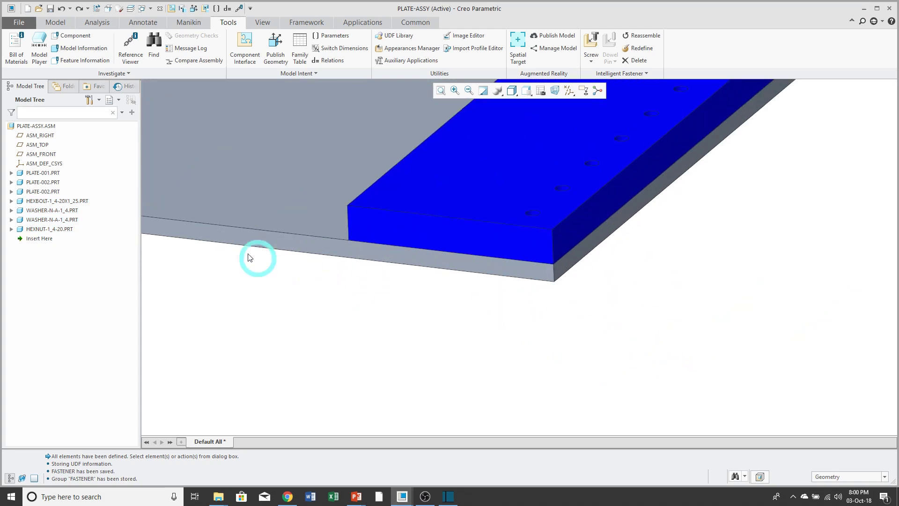
{"action": "left_click", "coordinate": [60, 23]}
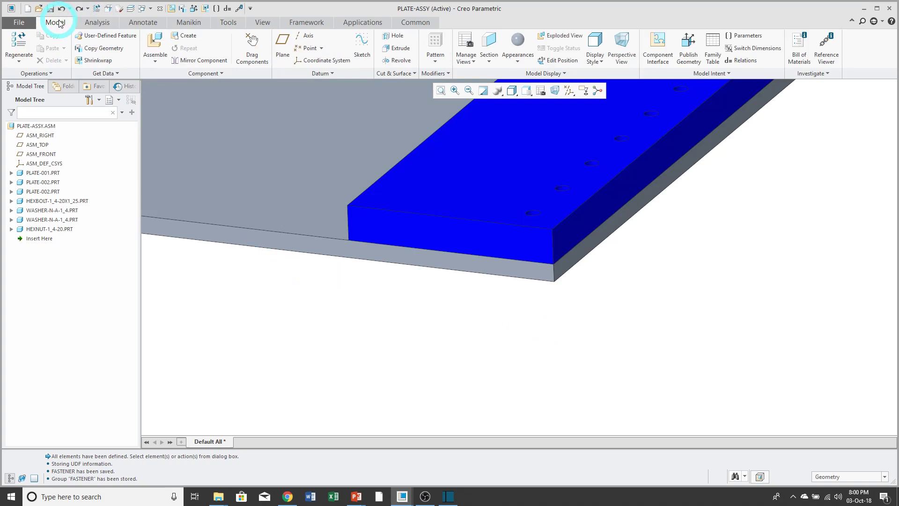
Step: Start a User-Defined Feature insert and open fastener.gph from the working directory
{"action": "left_click", "coordinate": [113, 38]}
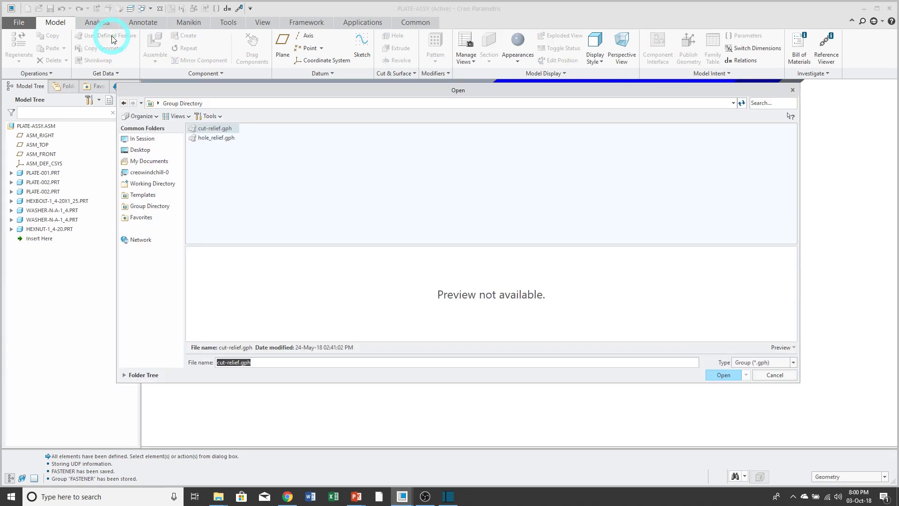
{"action": "left_click", "coordinate": [162, 185]}
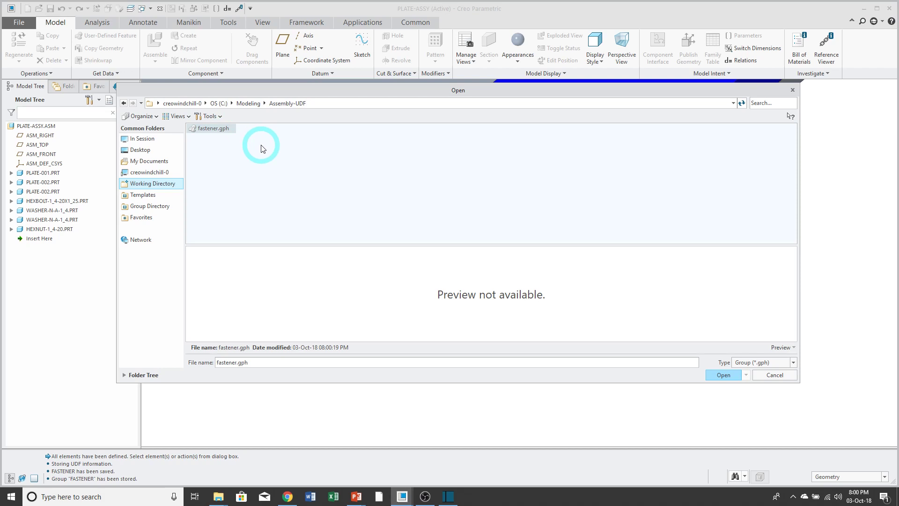
{"action": "left_click", "coordinate": [723, 376]}
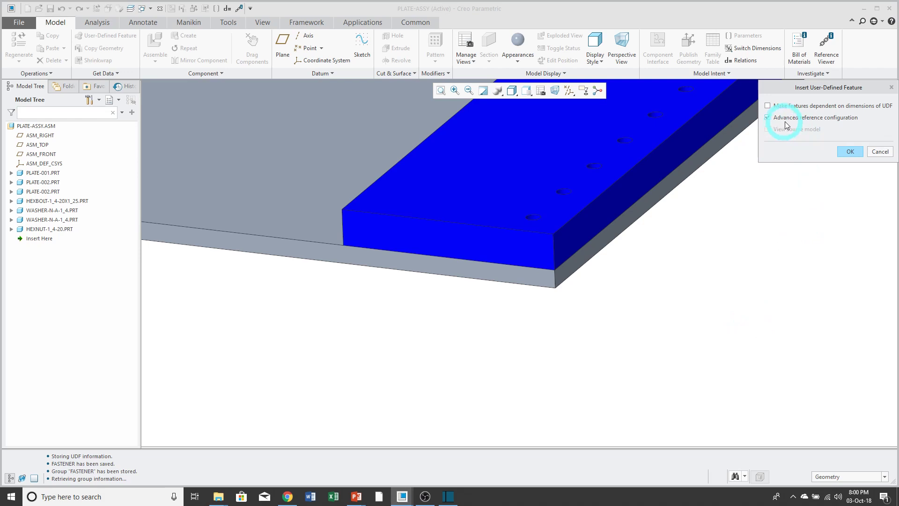
Step: Place the FASTENER UDF in the blue plate's corner hole, referencing its top face, hole wall and underside
{"action": "left_click", "coordinate": [850, 152]}
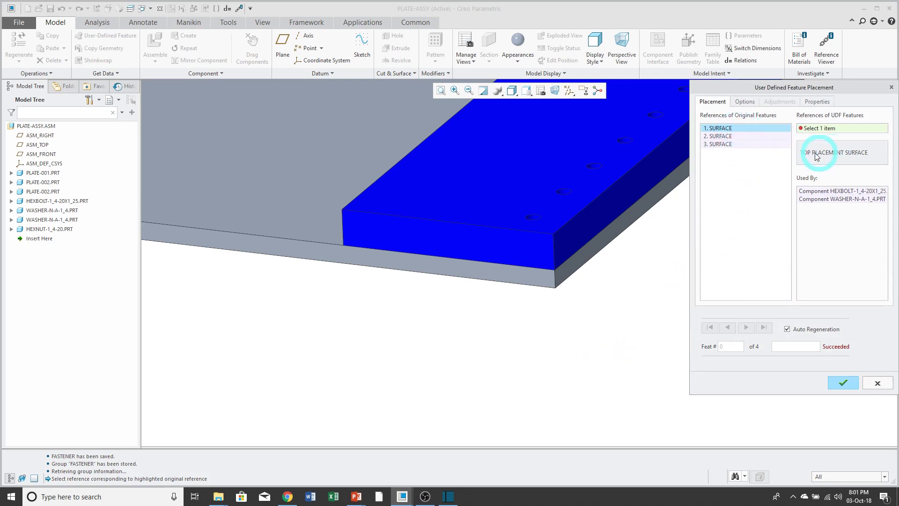
{"action": "left_click", "coordinate": [507, 157]}
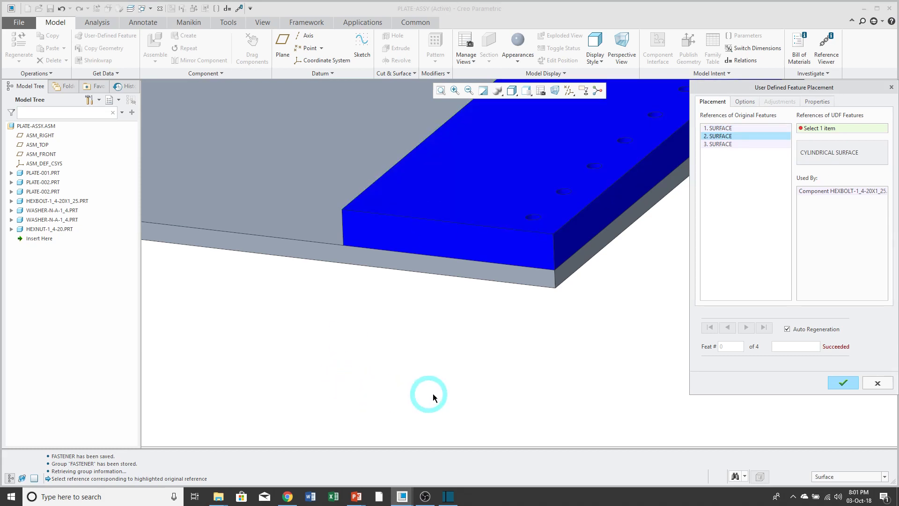
{"action": "left_click", "coordinate": [535, 219]}
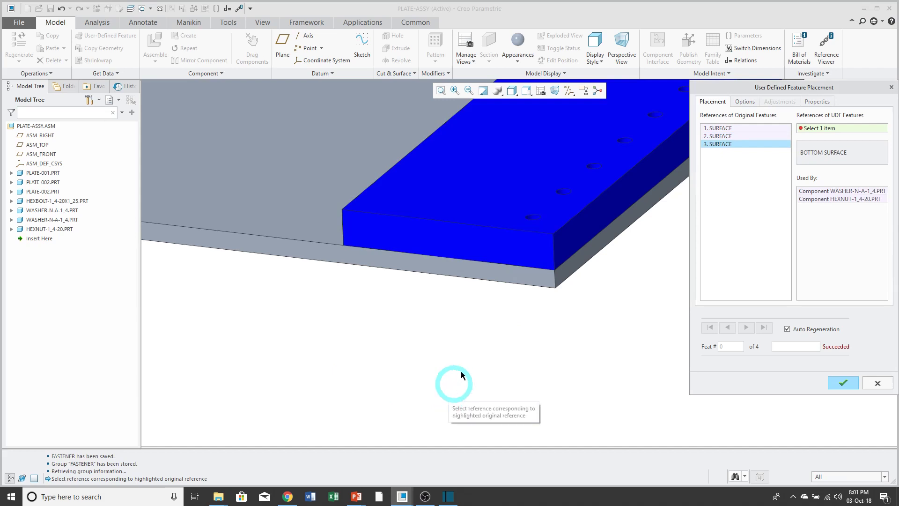
{"action": "left_click", "coordinate": [488, 275]}
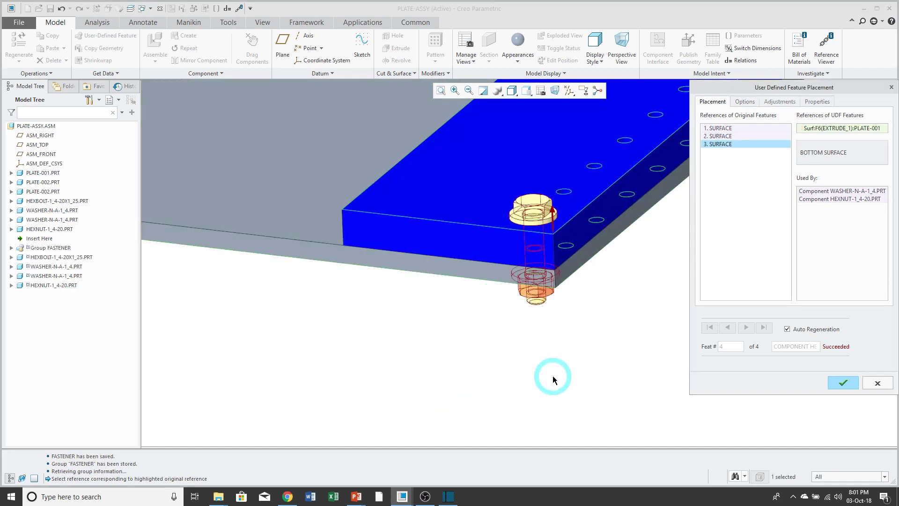
{"action": "left_click", "coordinate": [844, 383]}
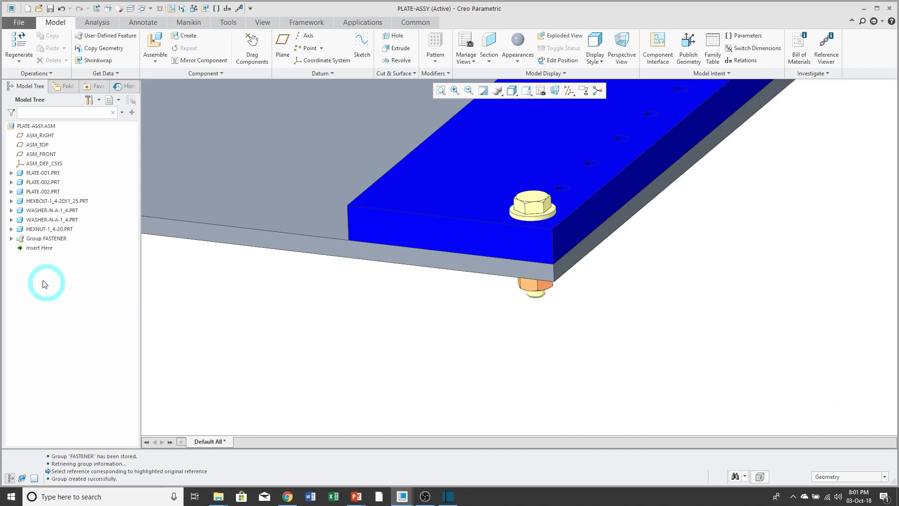
Step: Ungroup Group FASTENER in the model tree into a separate bolt, two washers and nut
{"action": "left_click", "coordinate": [11, 238]}
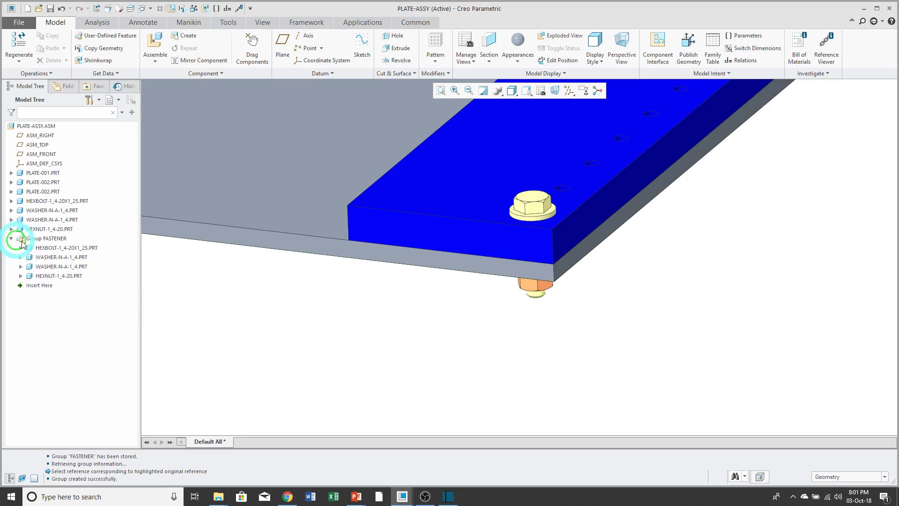
{"action": "left_click", "coordinate": [53, 239]}
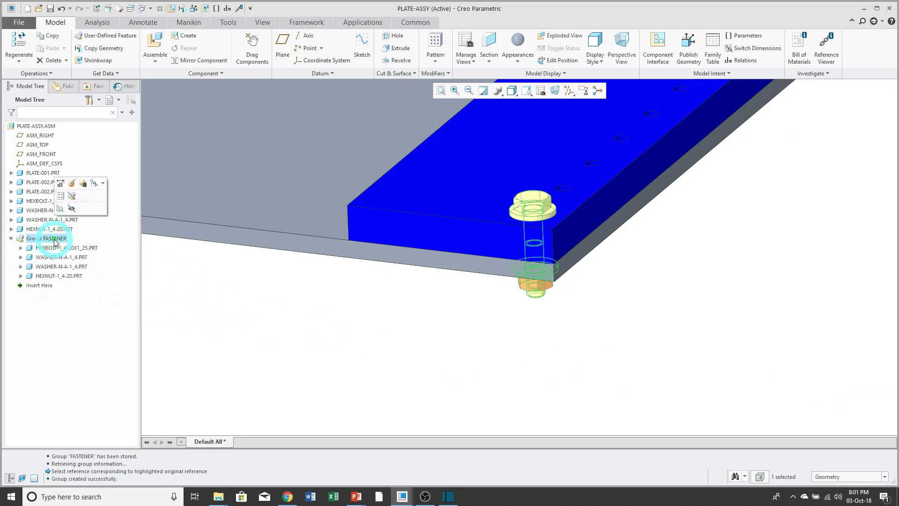
{"action": "left_click", "coordinate": [72, 198]}
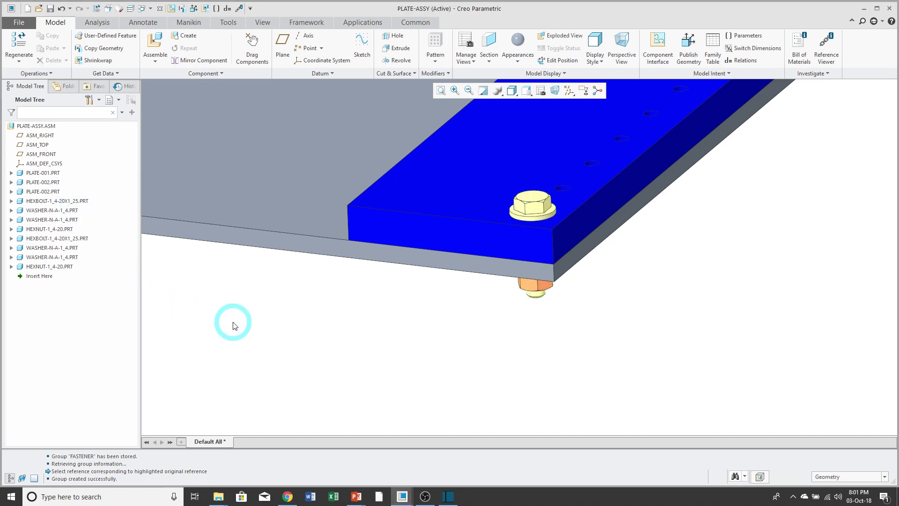